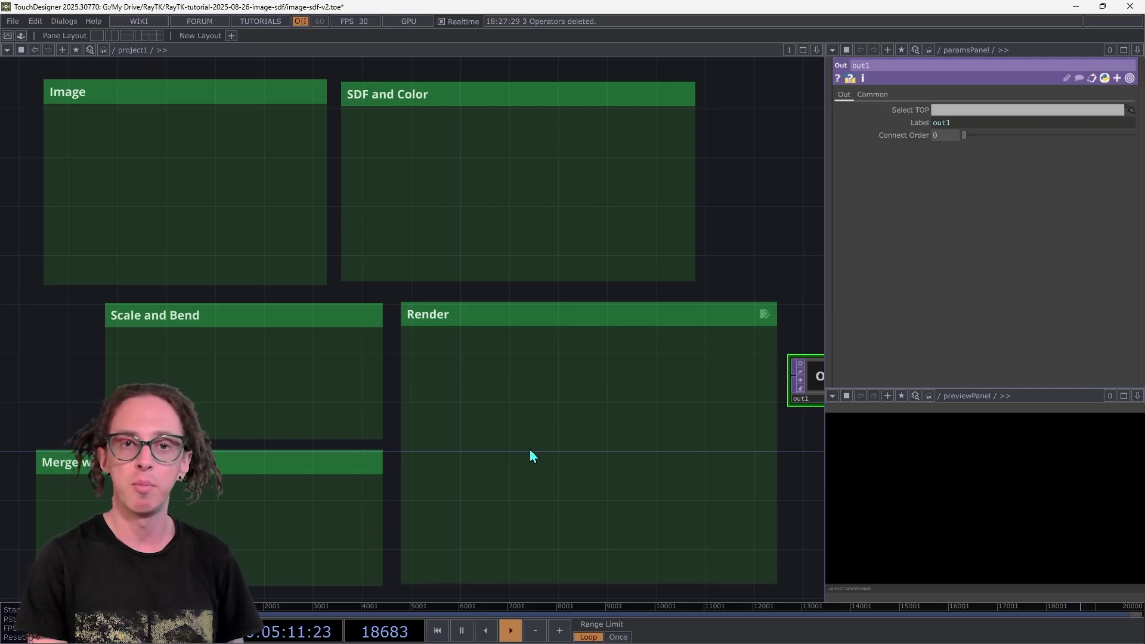
Add a raymarchRender3D operator from the RayTK palette to the Render area and connect it to out1.
key("u")
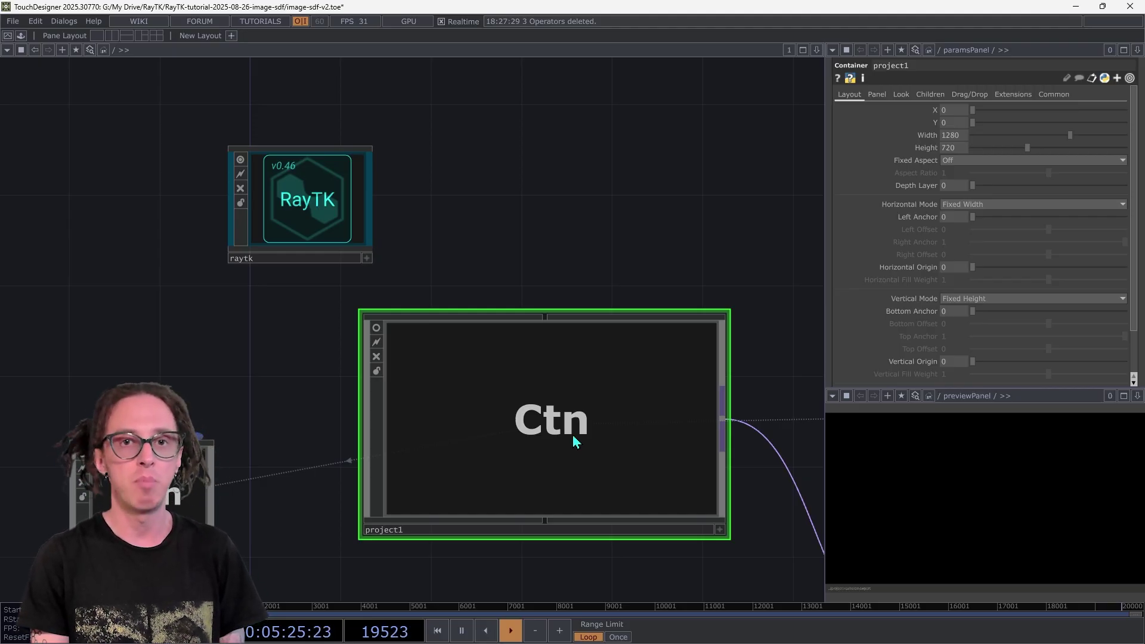
key("i")
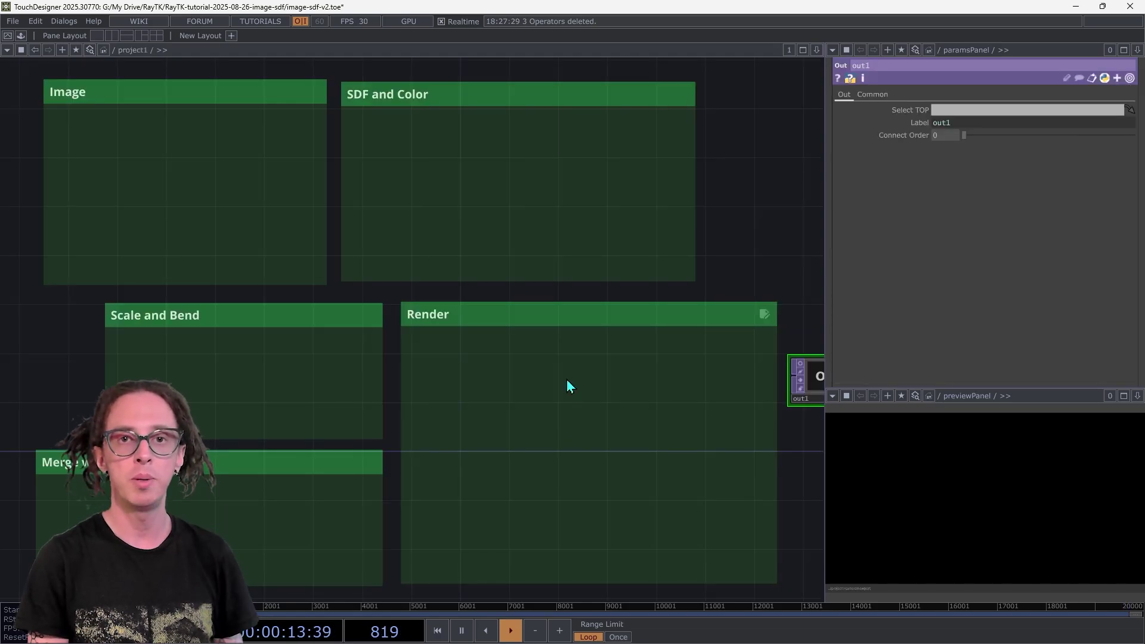
key("alt+r")
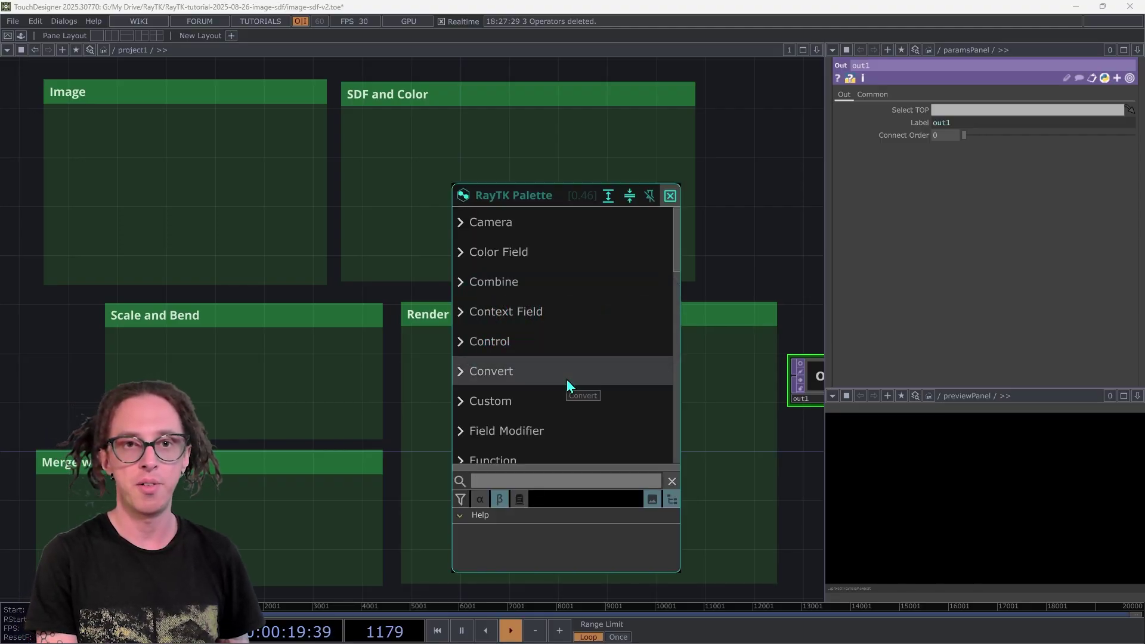
type("rr3")
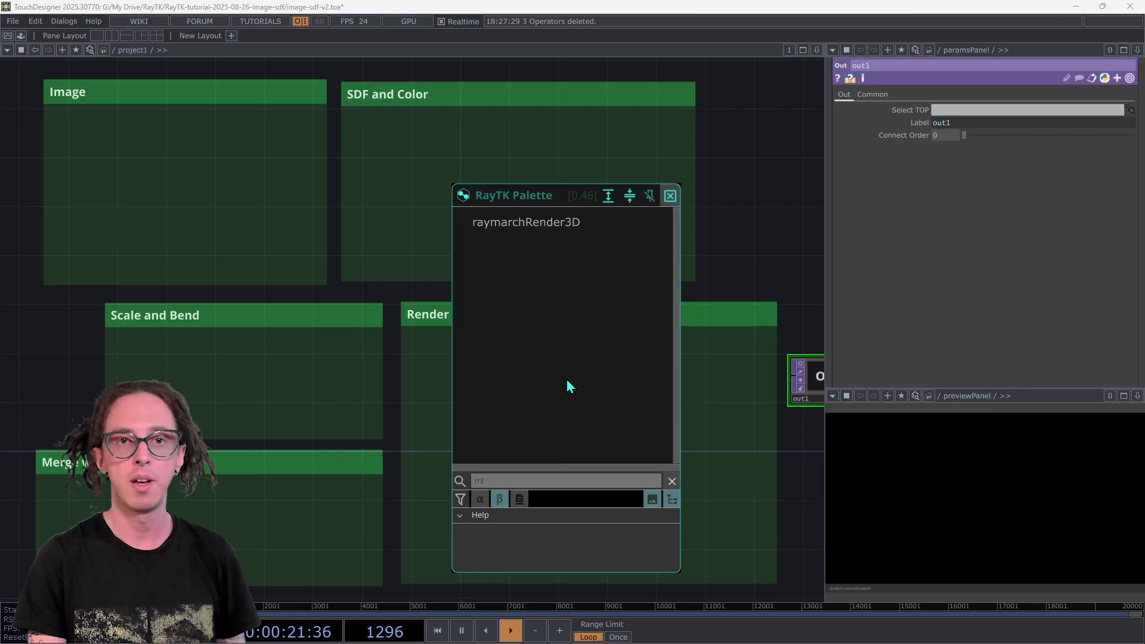
left_click(567, 218)
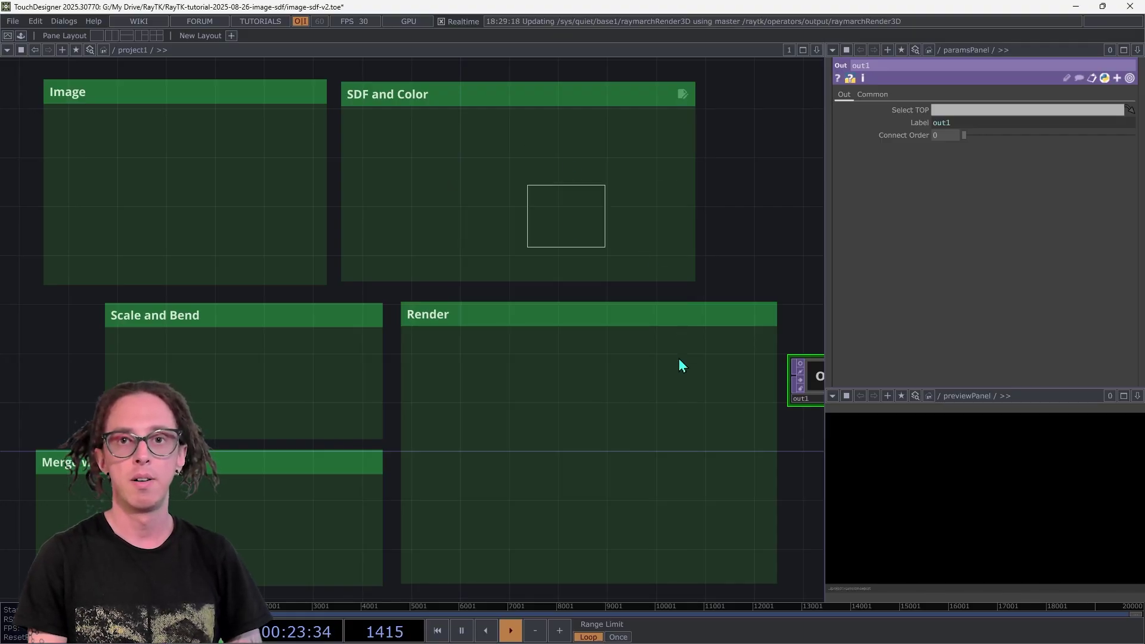
left_click(639, 385)
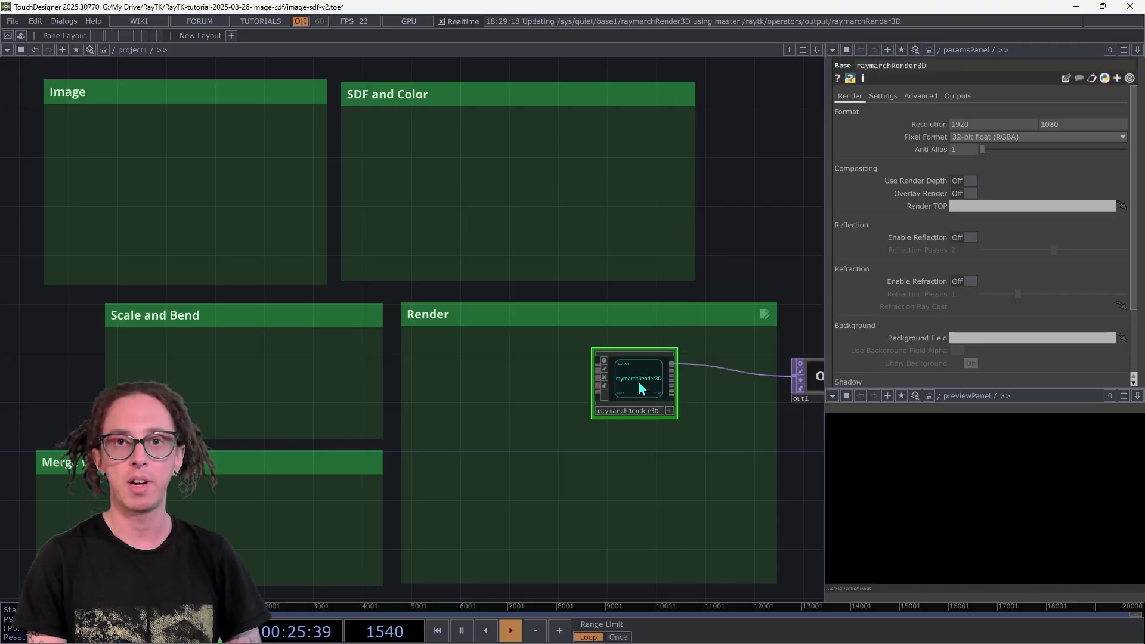
Insert a Null TOP between raymarchRender3D and out1, and line it up with out1.
left_click(673, 363)
left_click(727, 414)
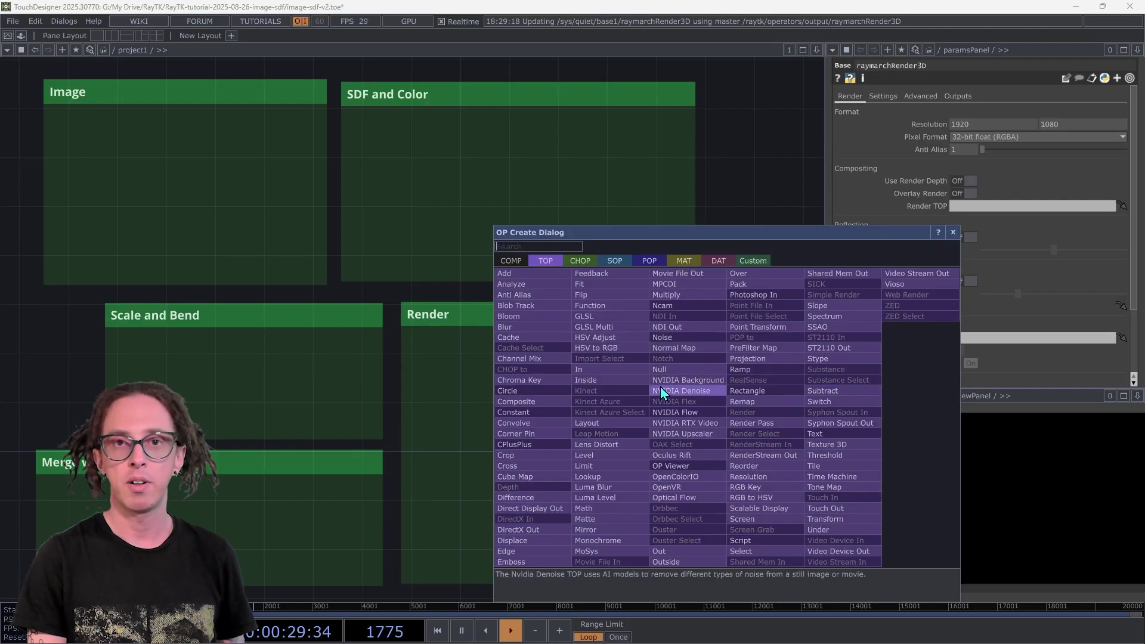
left_click(661, 371)
left_click(738, 394)
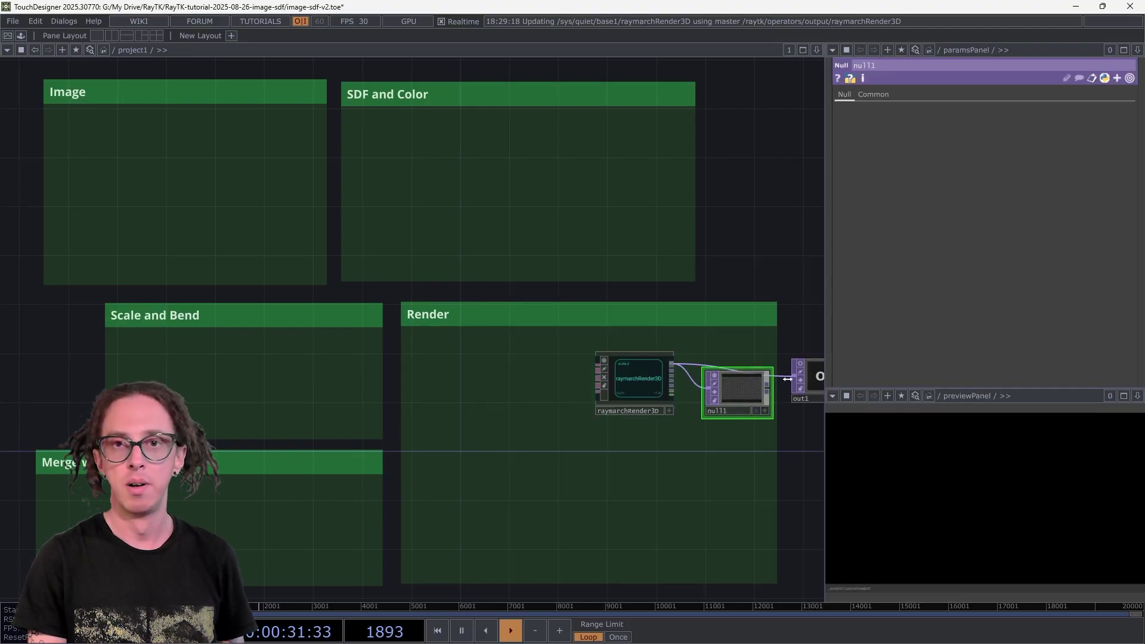
left_click_drag(735, 396, 723, 384)
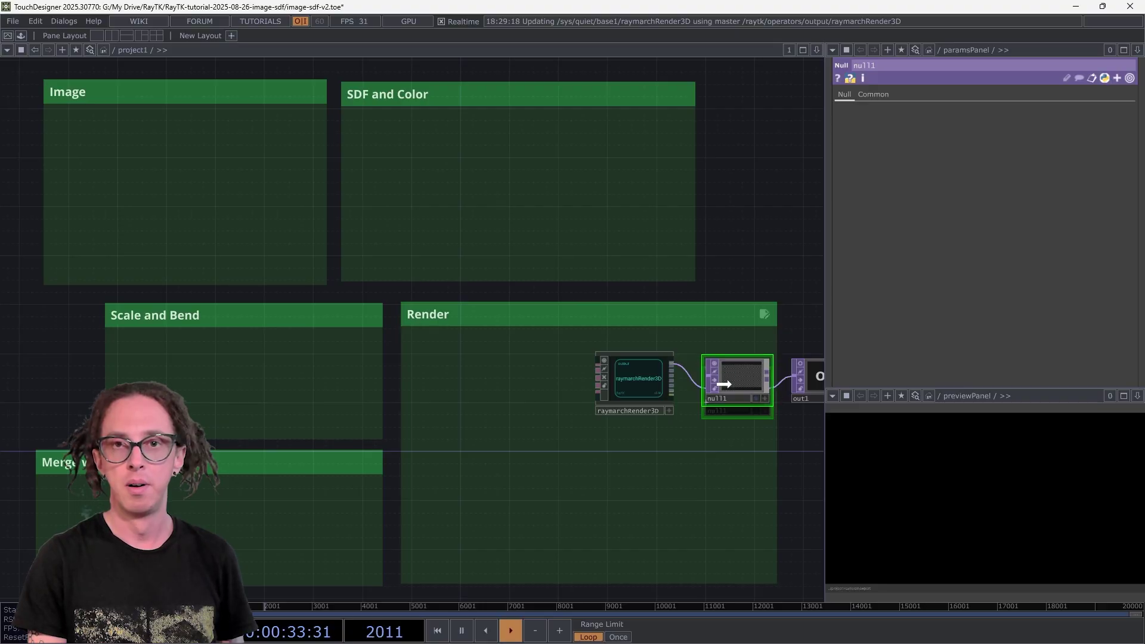
Add a Linked Camera to raymarchRender3D and move it closer to the renderer, just below it.
left_click(642, 388)
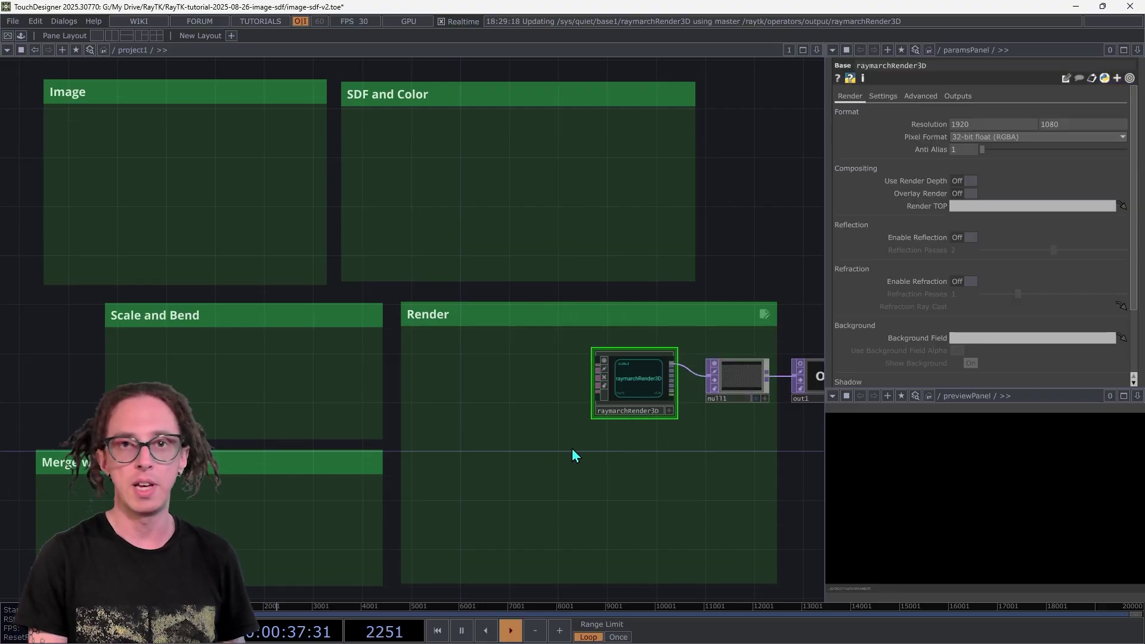
key("alt+shift+r")
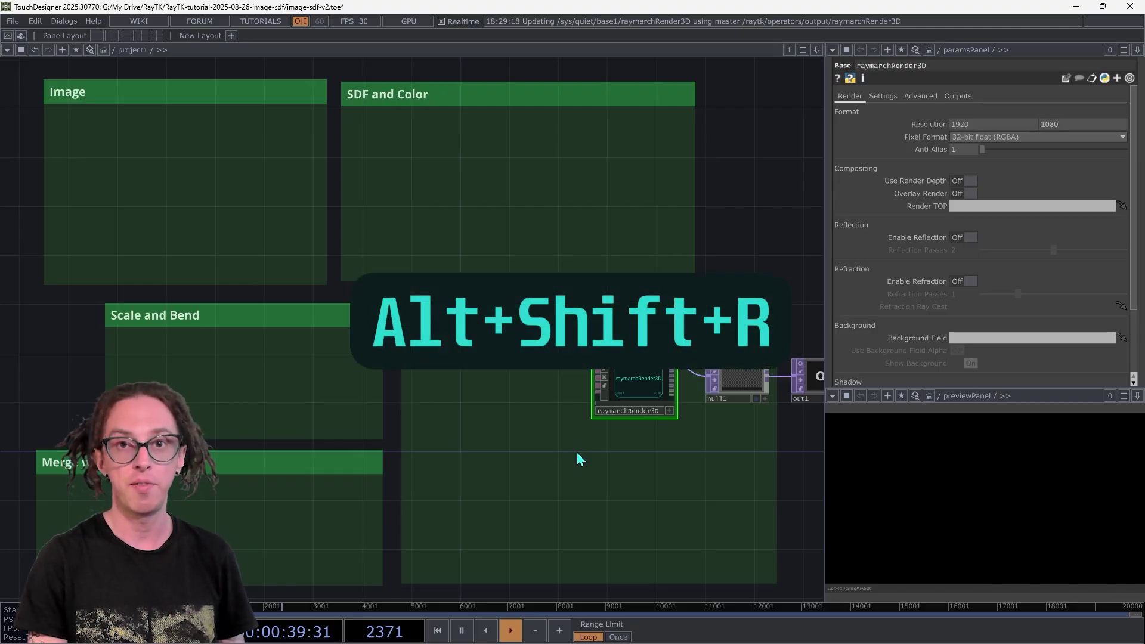
key("alt+shift+r")
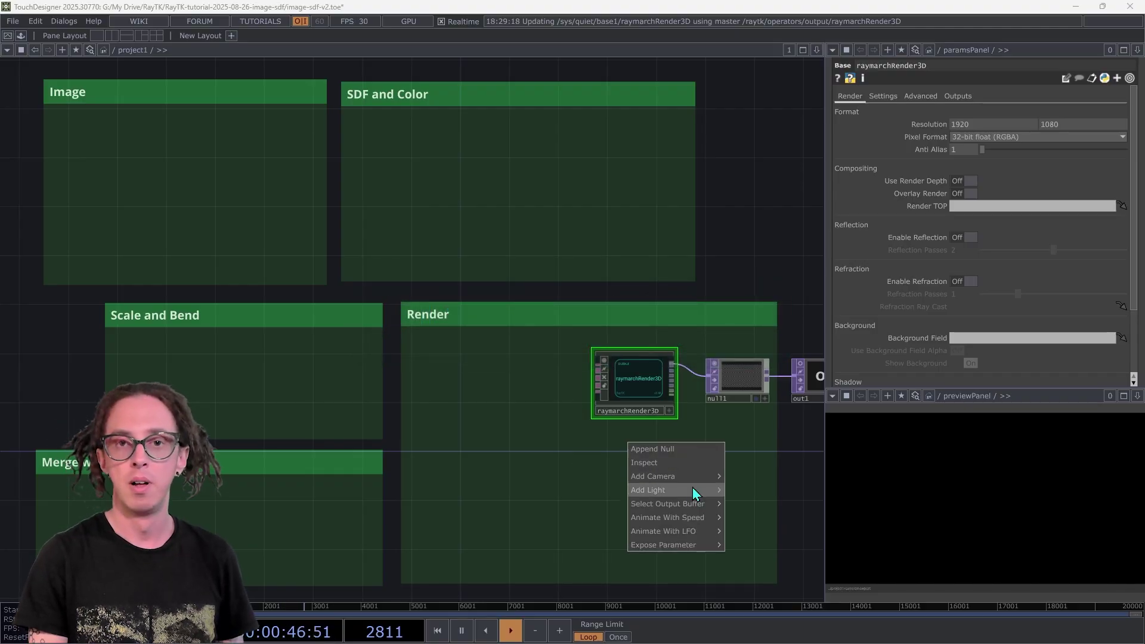
mouse_move(693, 475)
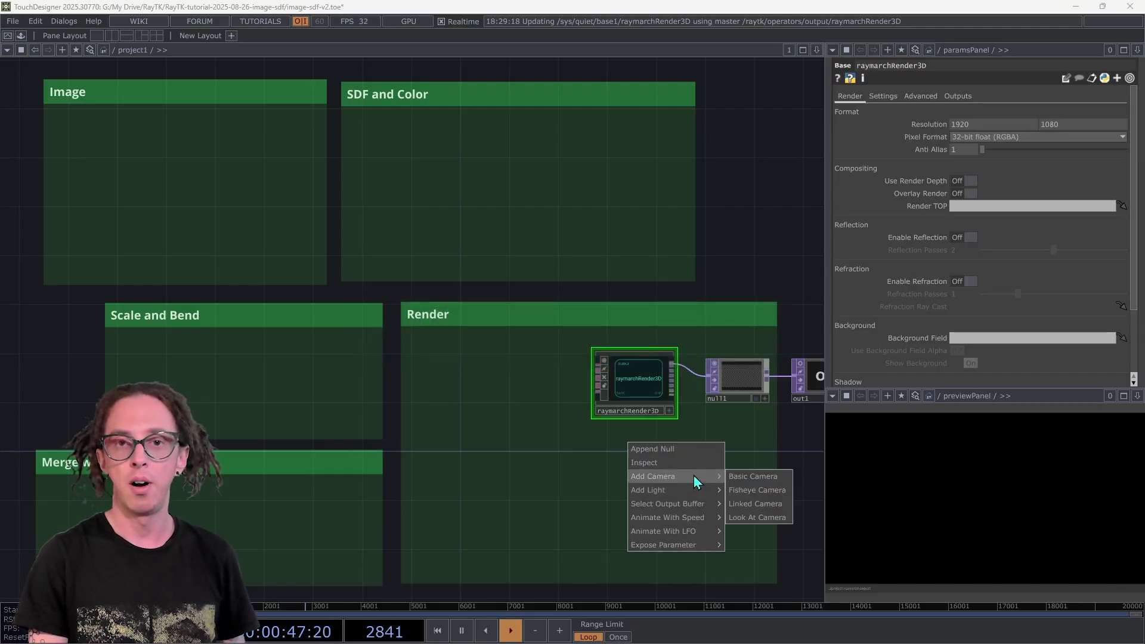
left_click(746, 504)
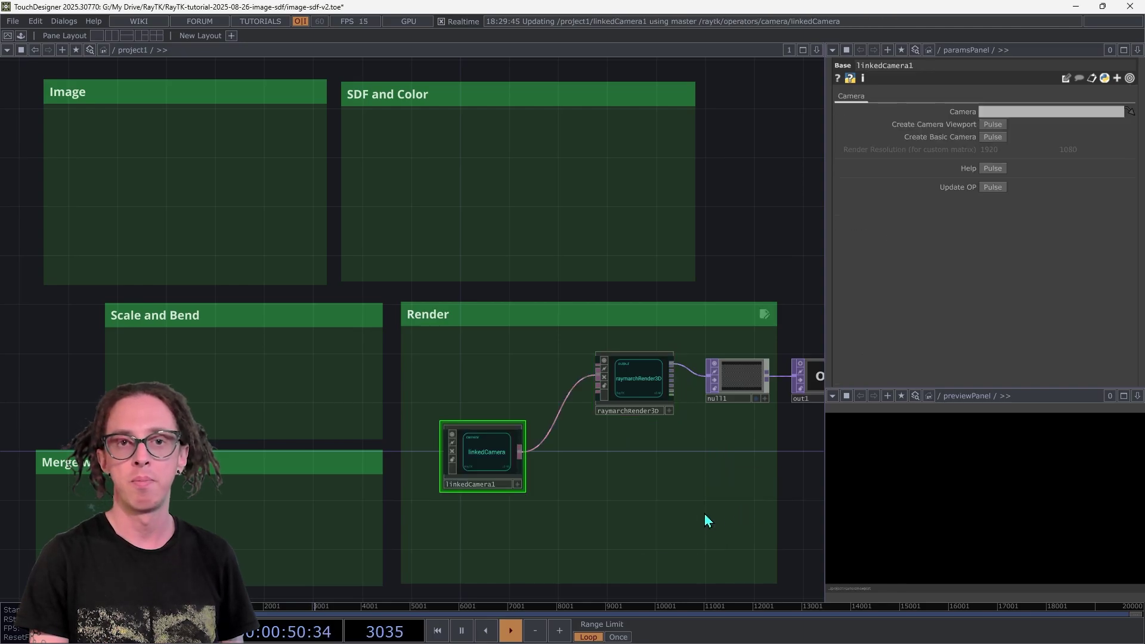
left_click_drag(472, 451, 538, 451)
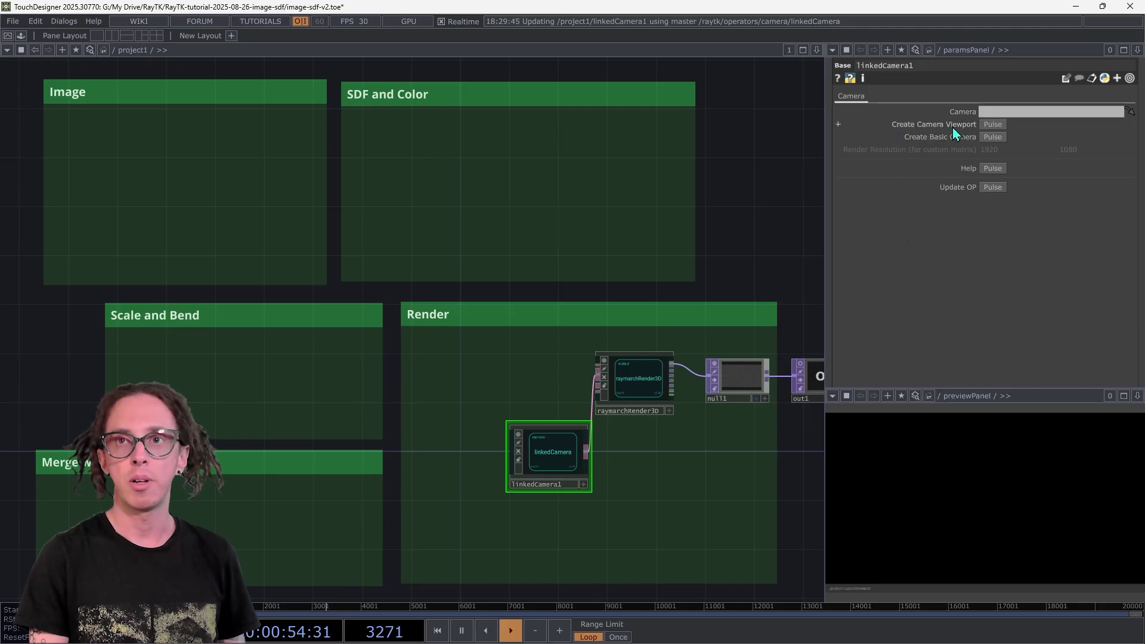
Create a camera viewport for the linked camera, place it beside the camera, and set its Render TOP to null1.
left_click(995, 124)
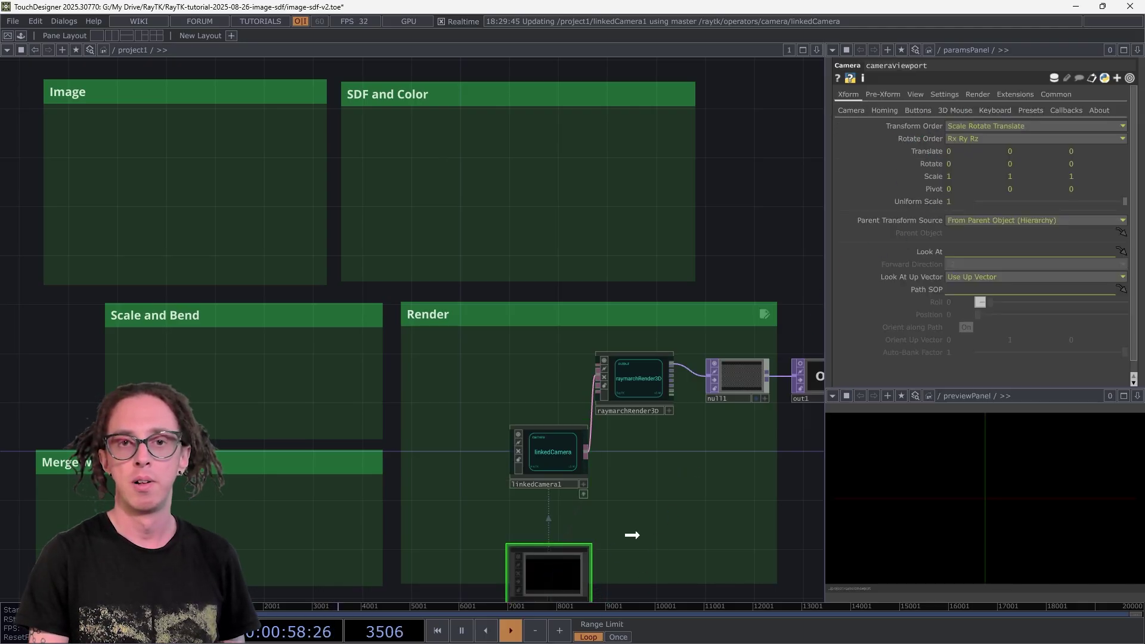
left_click(650, 474)
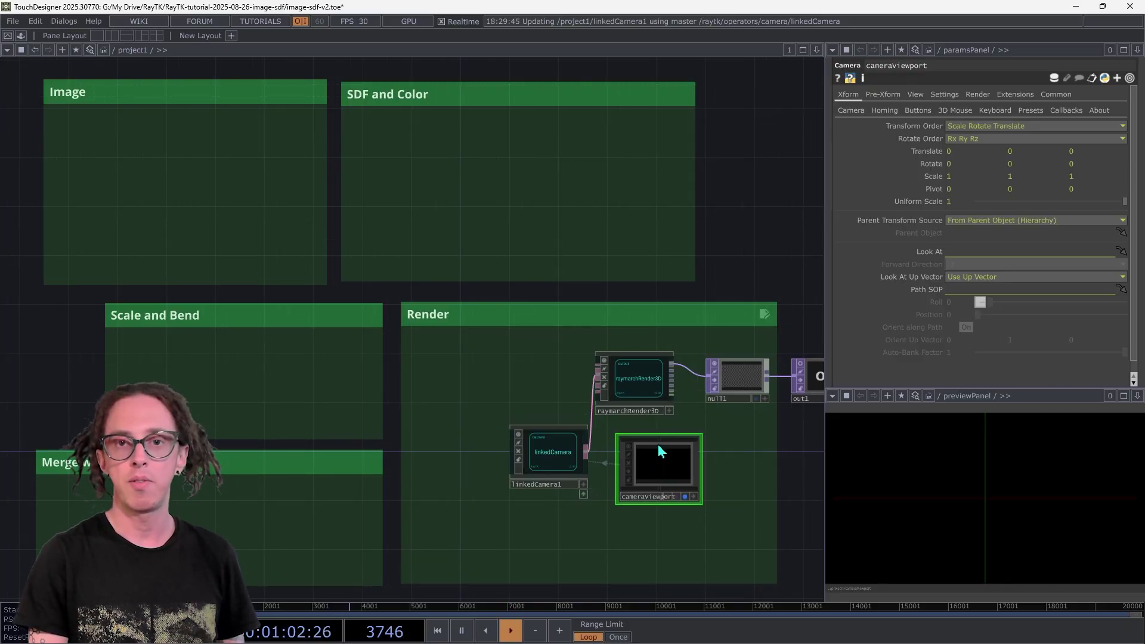
left_click(853, 111)
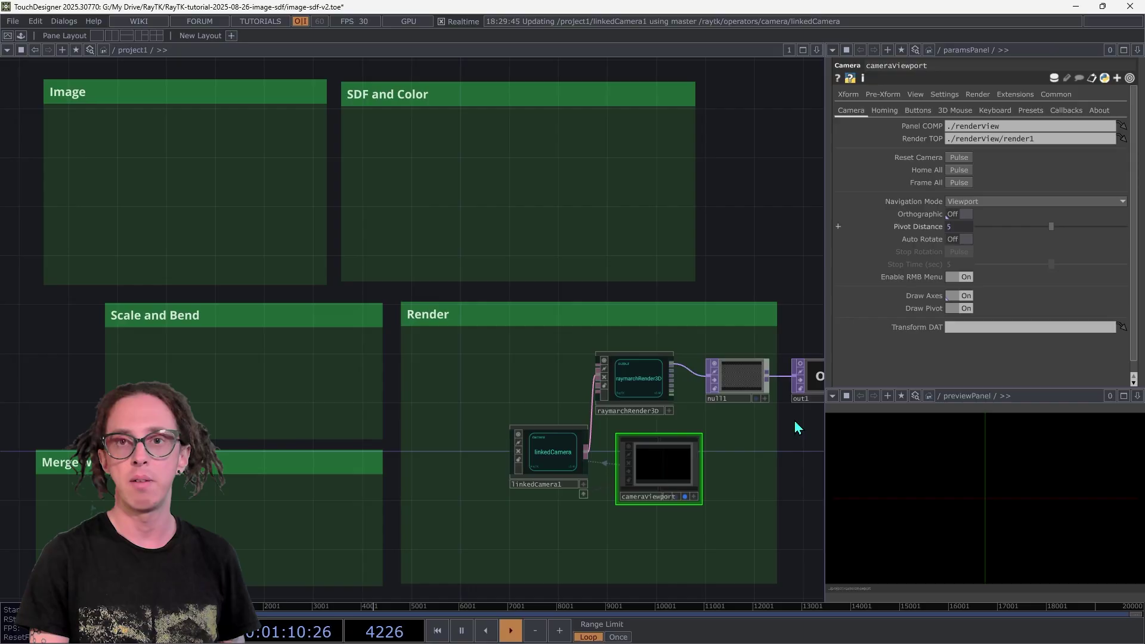
left_click_drag(746, 386, 954, 140)
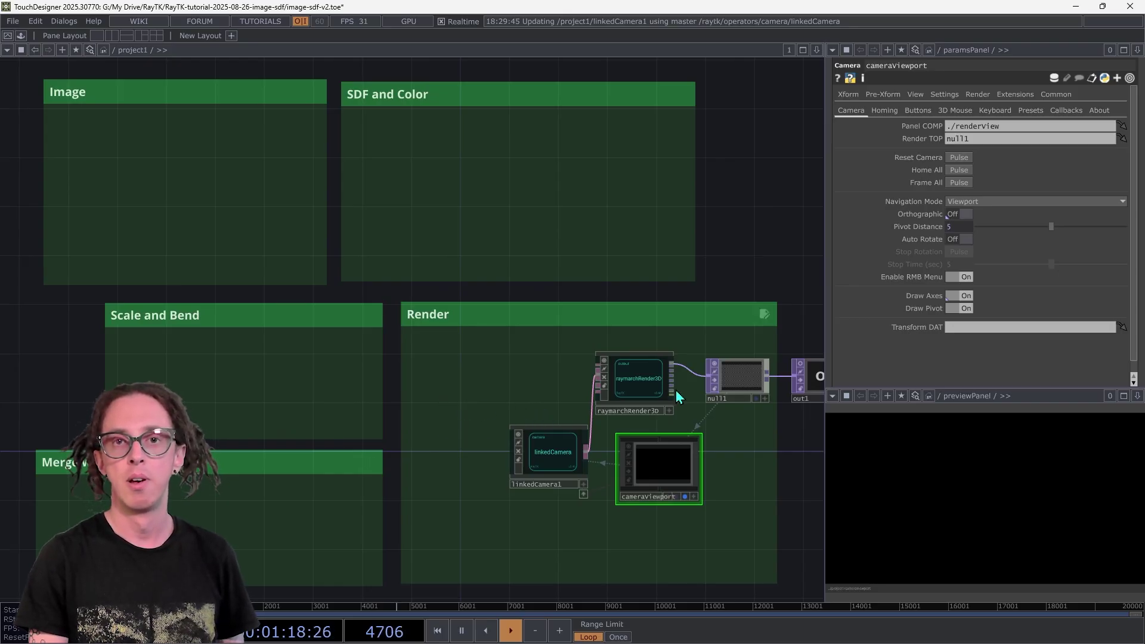
Add a Point Light to raymarchRender3D.
left_click(640, 382)
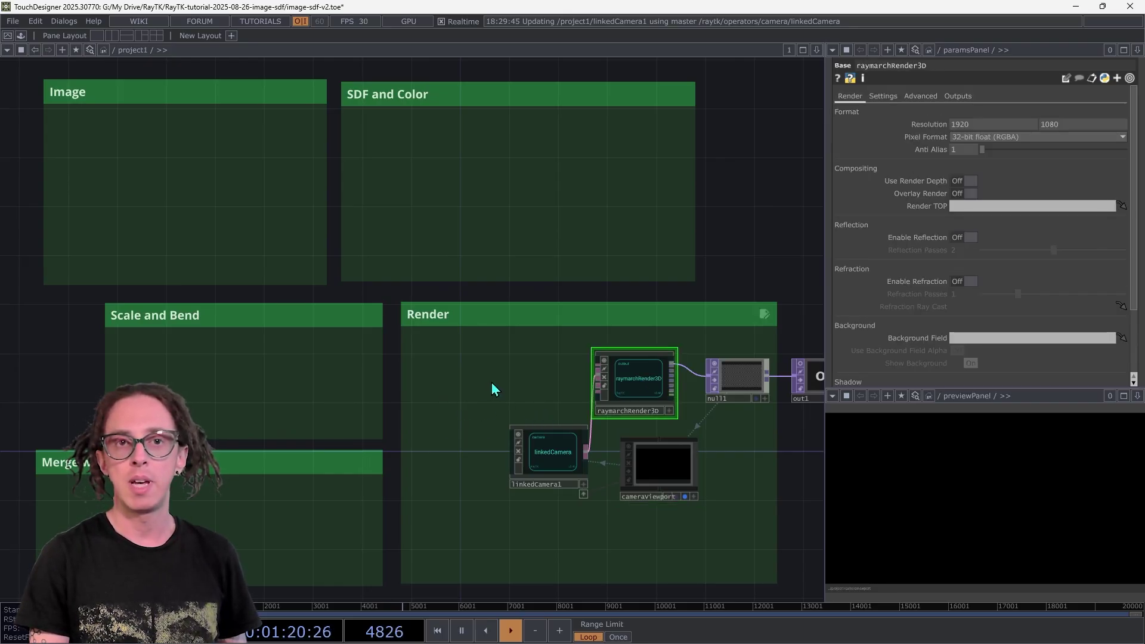
right_click(492, 383)
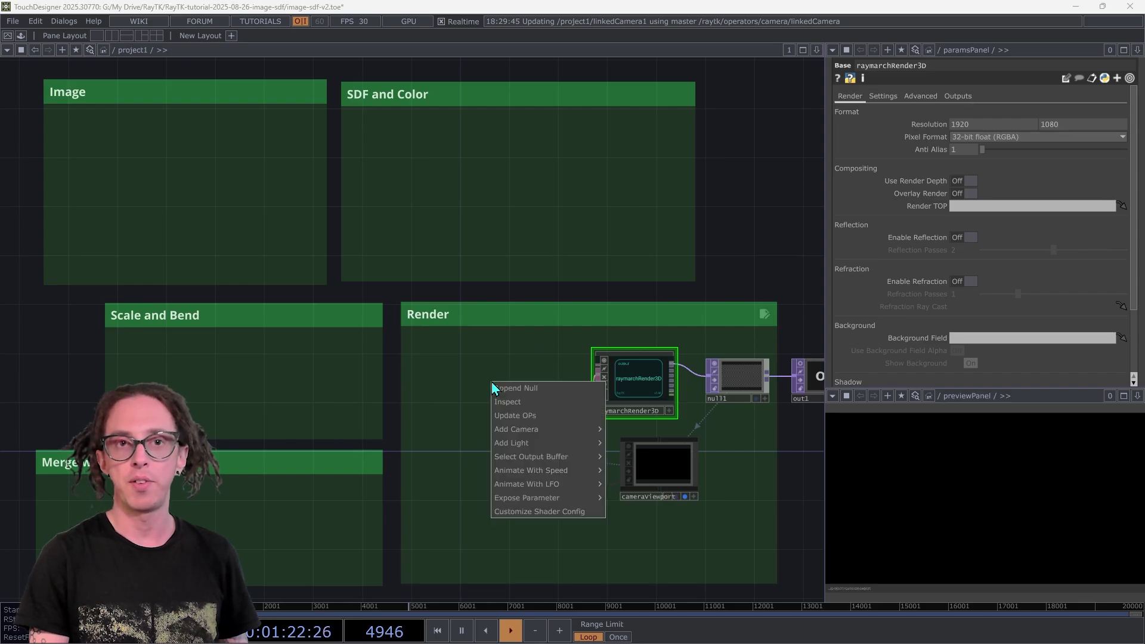
mouse_move(553, 442)
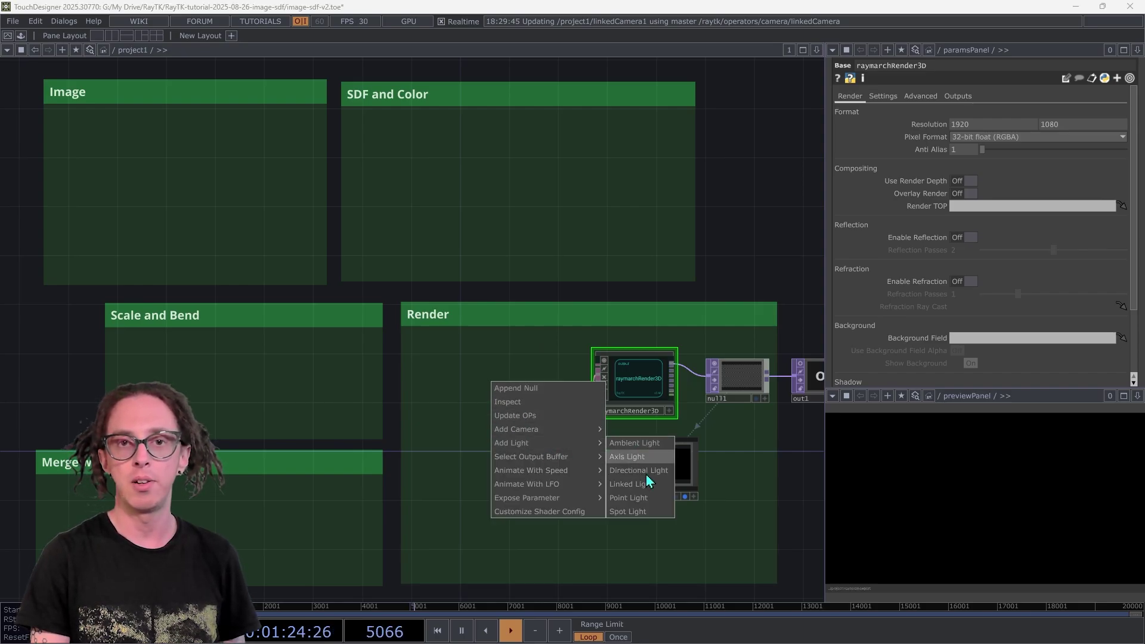
left_click(632, 498)
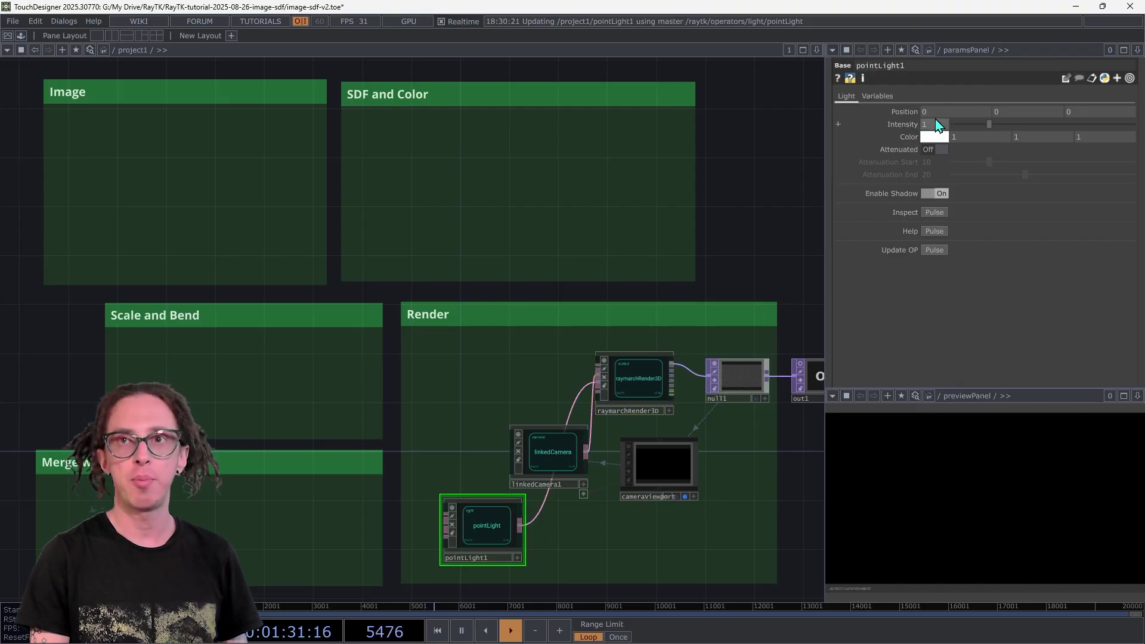
Set the point light's position to 1, 2, 4.
key("BackSpace")
type("1")
key("Tab")
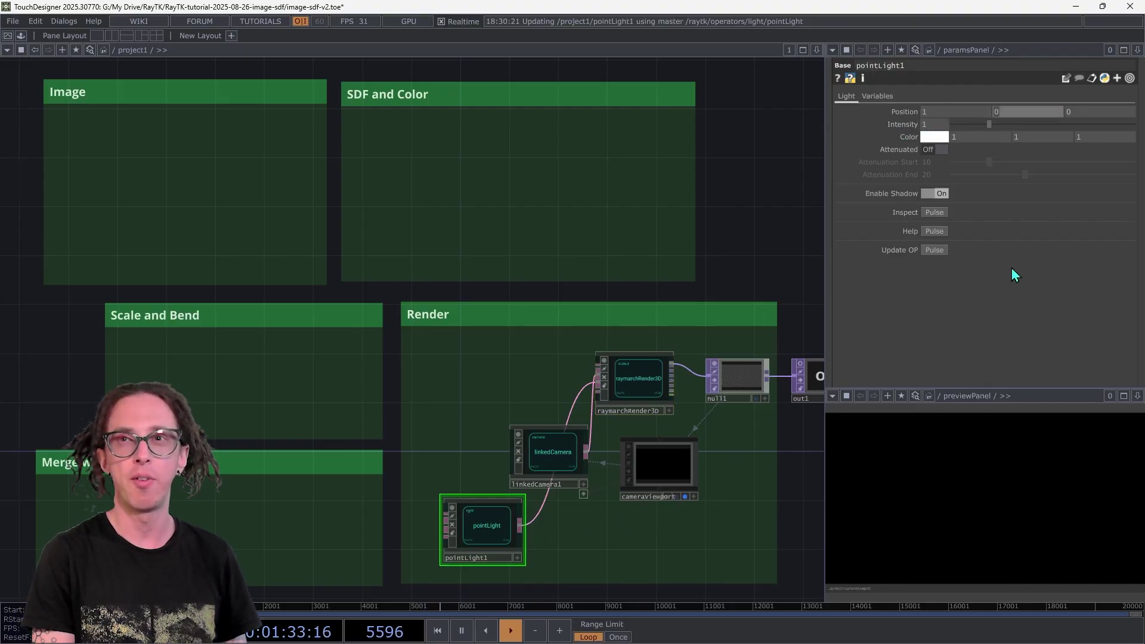
type("2")
key("Tab")
type("4")
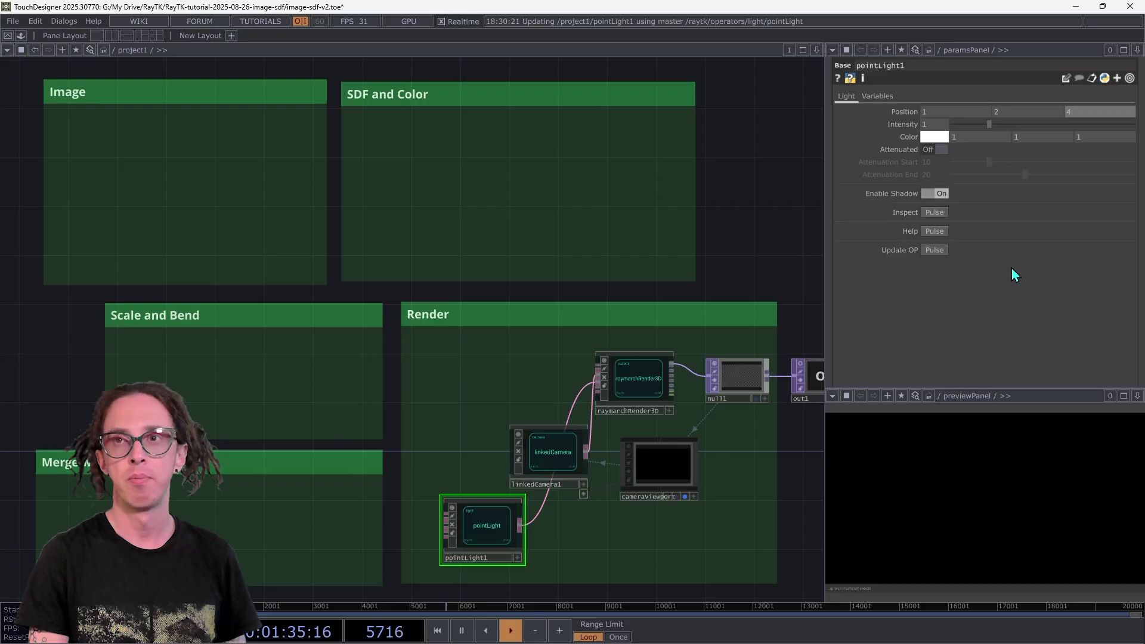
key("Tab")
key("Escape")
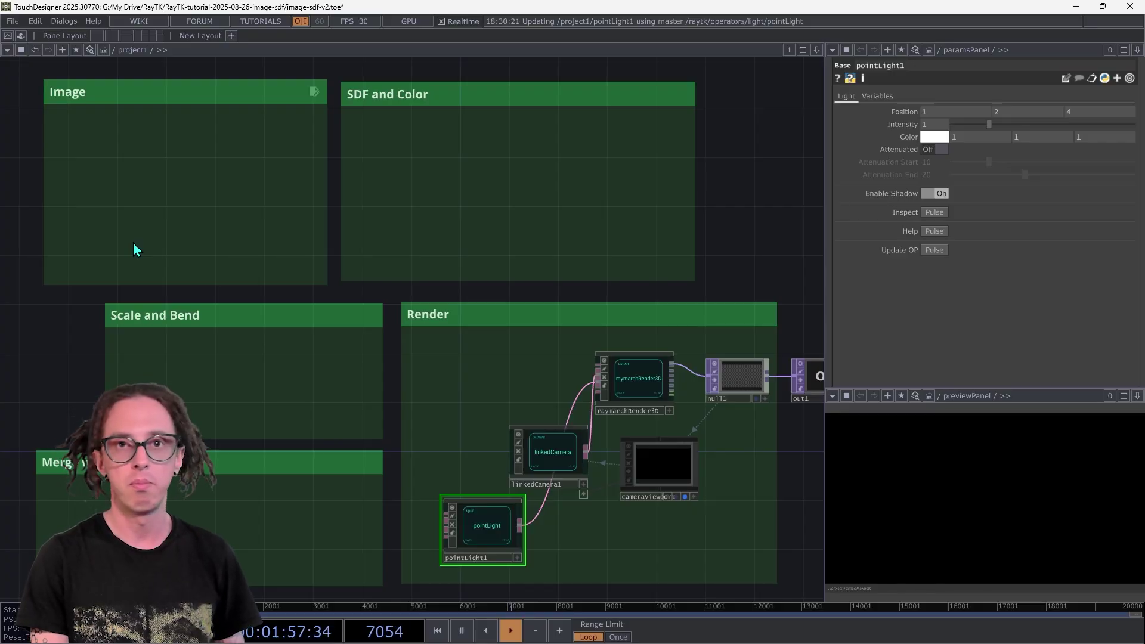
Place a Movie File In TOP in the Image area and load Butterfly1.tif from the sample Map folder.
key("Tab")
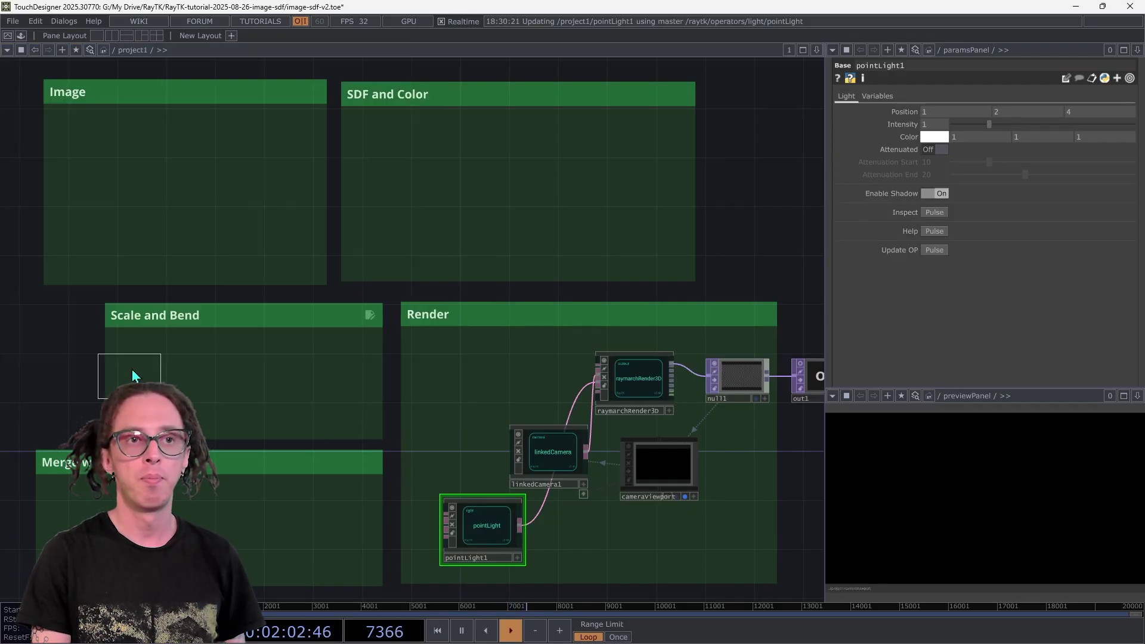
left_click(122, 379)
left_click(123, 185)
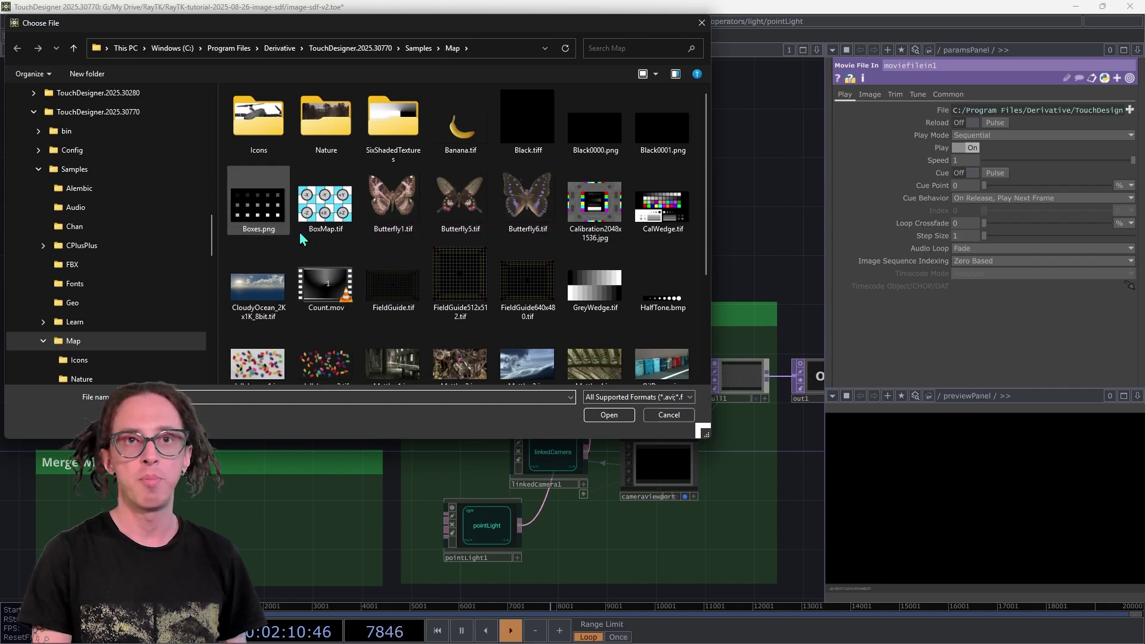
double_click(395, 198)
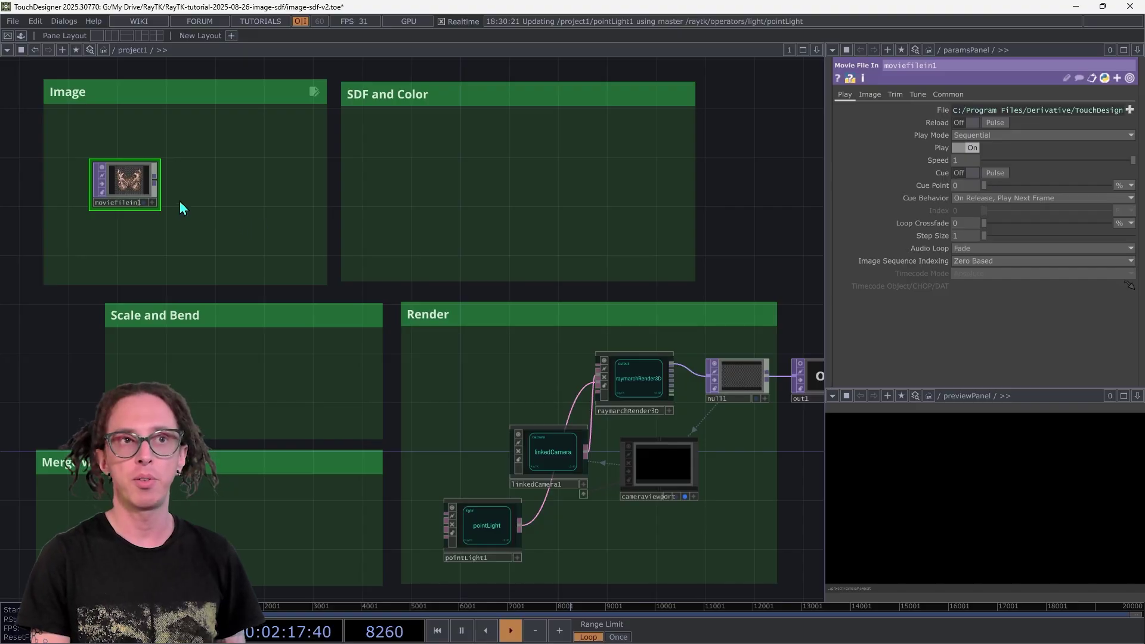
Append a Null TOP to the butterfly image's Movie File In operator.
left_click(157, 181)
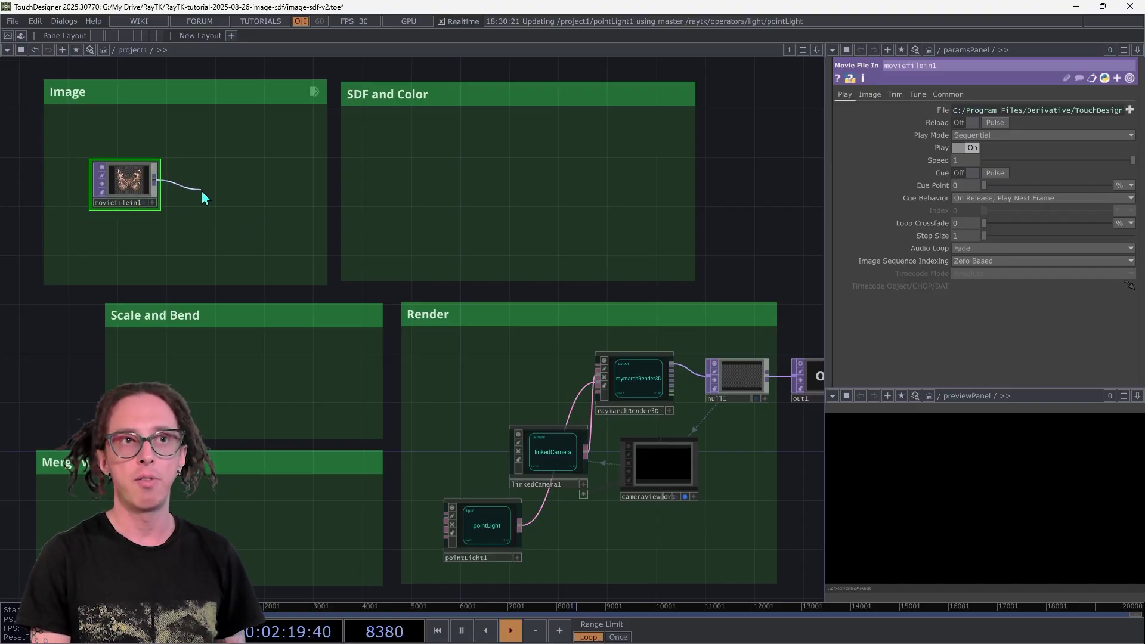
left_click(201, 195)
left_click(186, 154)
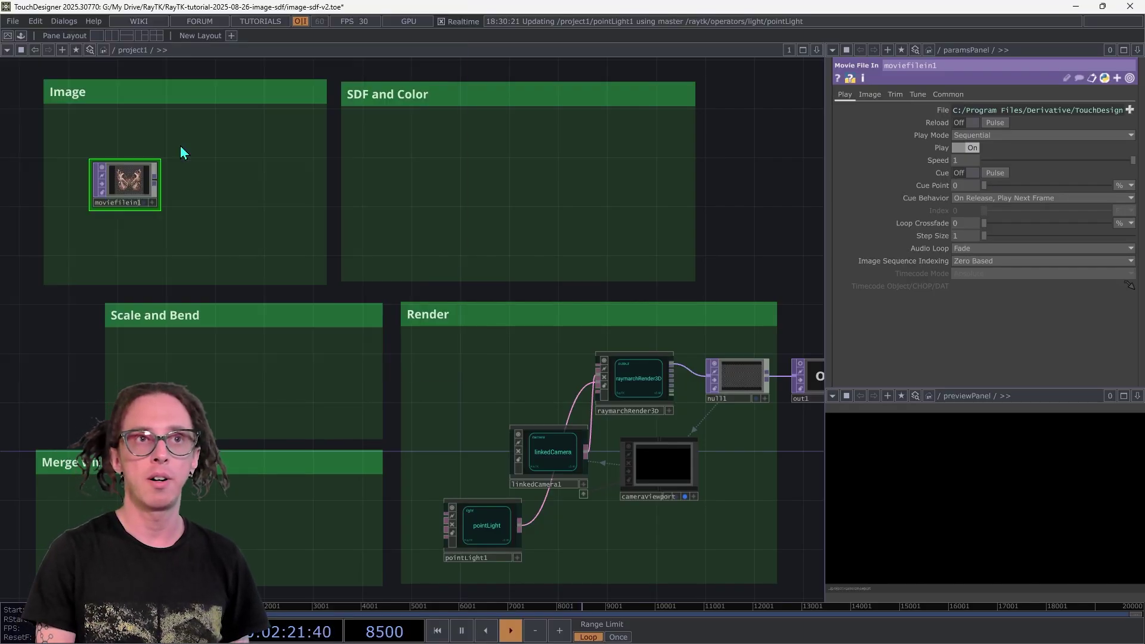
left_click(212, 185)
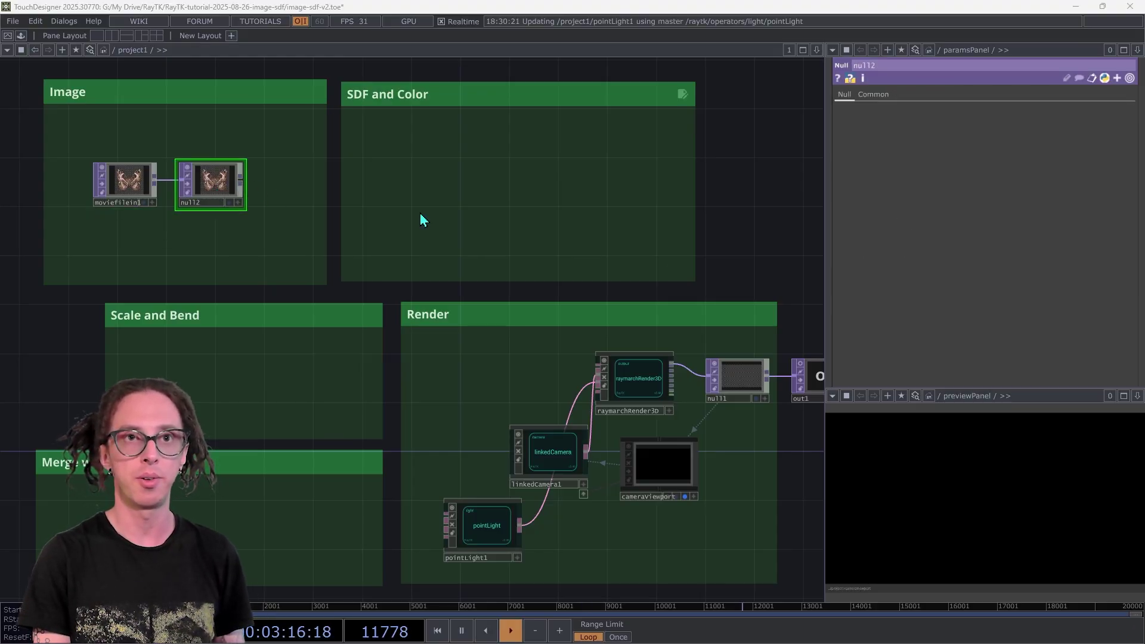
Find imageSdf2d in the RayTK palette and place it in the SDF and Color area.
key("ctrl+b")
type("image")
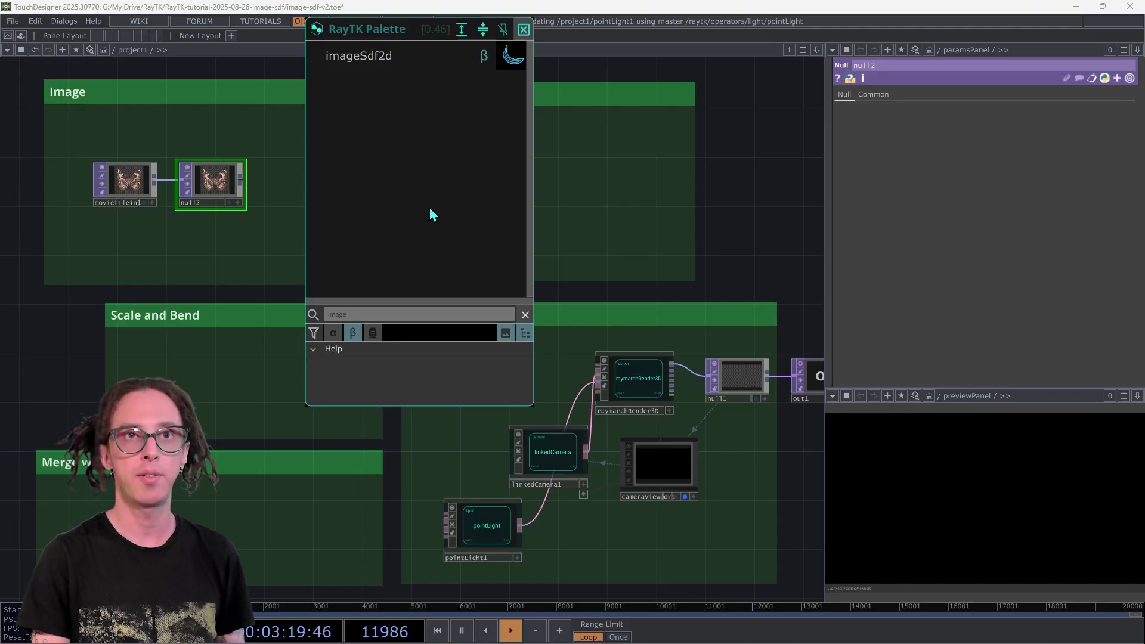
left_click(395, 62)
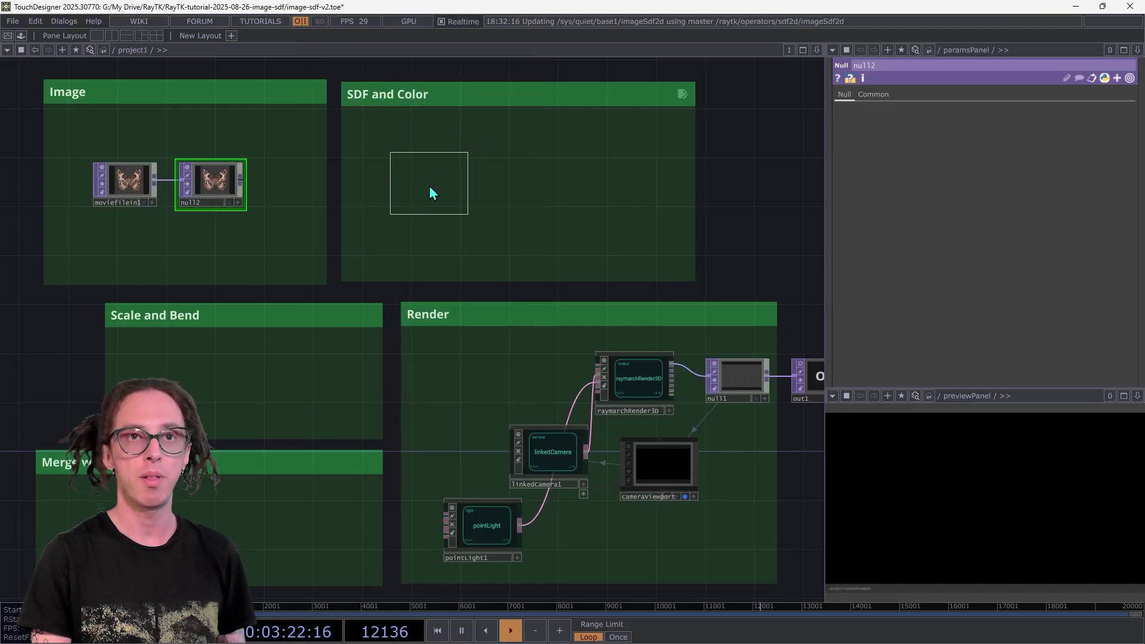
left_click(415, 172)
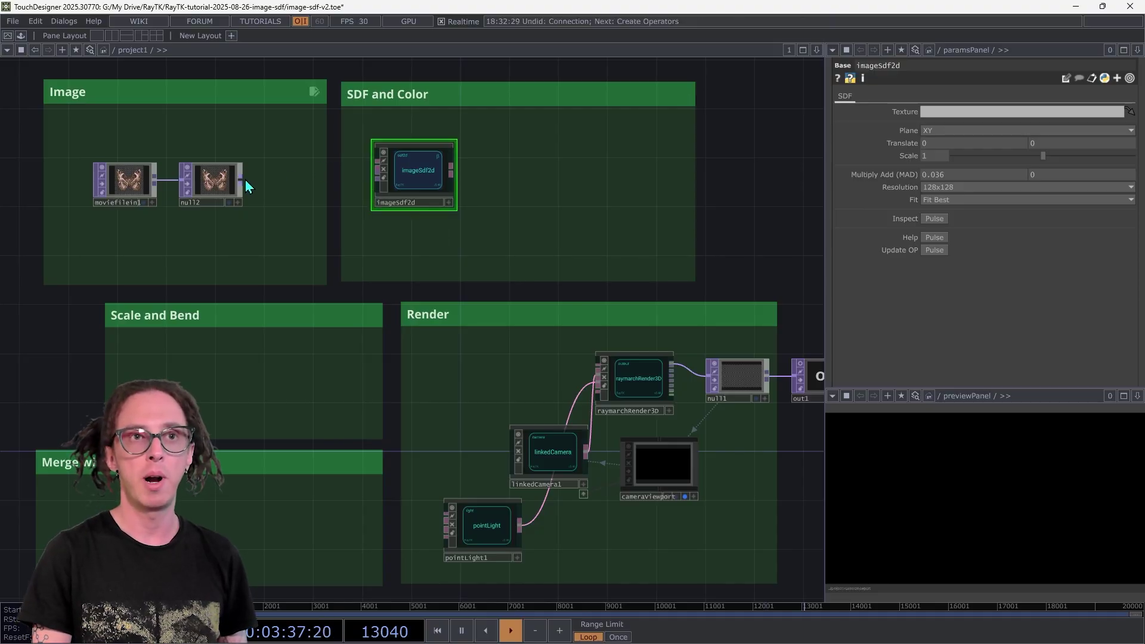
Wire the butterfly null into imageSdf2d, and add a RayTK extrude operator linking imageSdf2d to the first input of raymarchRender3D.
left_click_drag(245, 182, 371, 183)
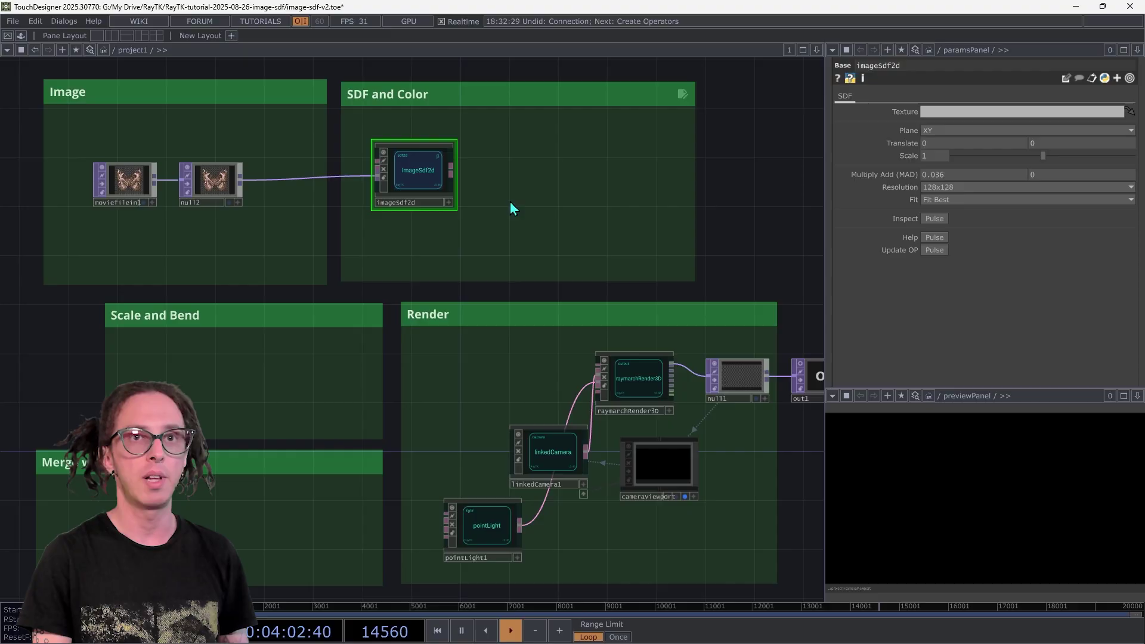
key("alt+r")
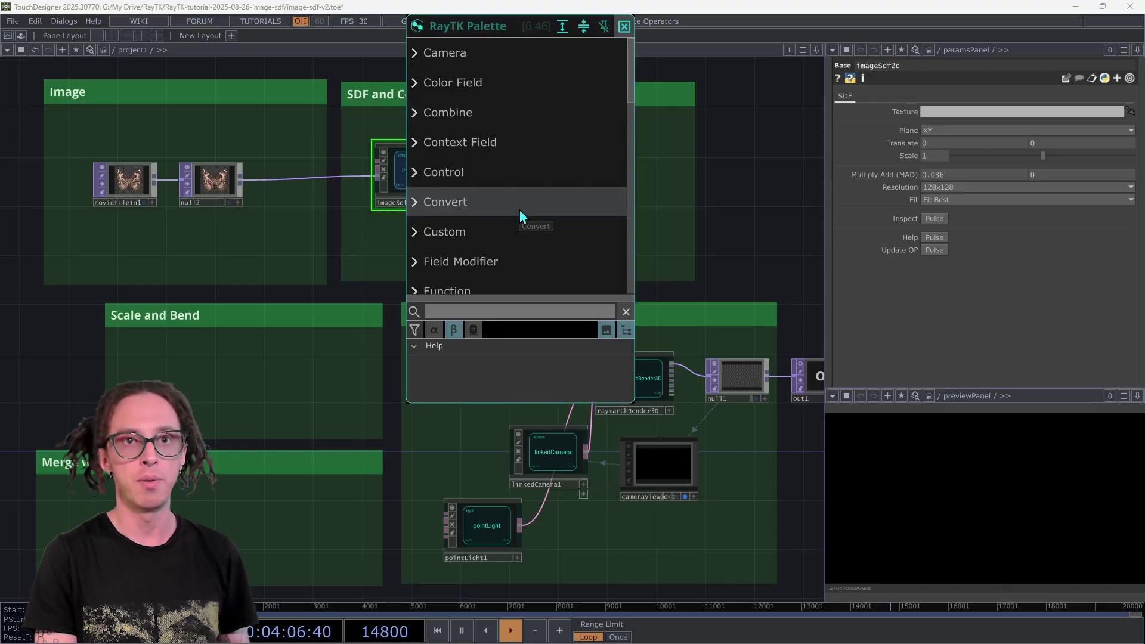
type("extru")
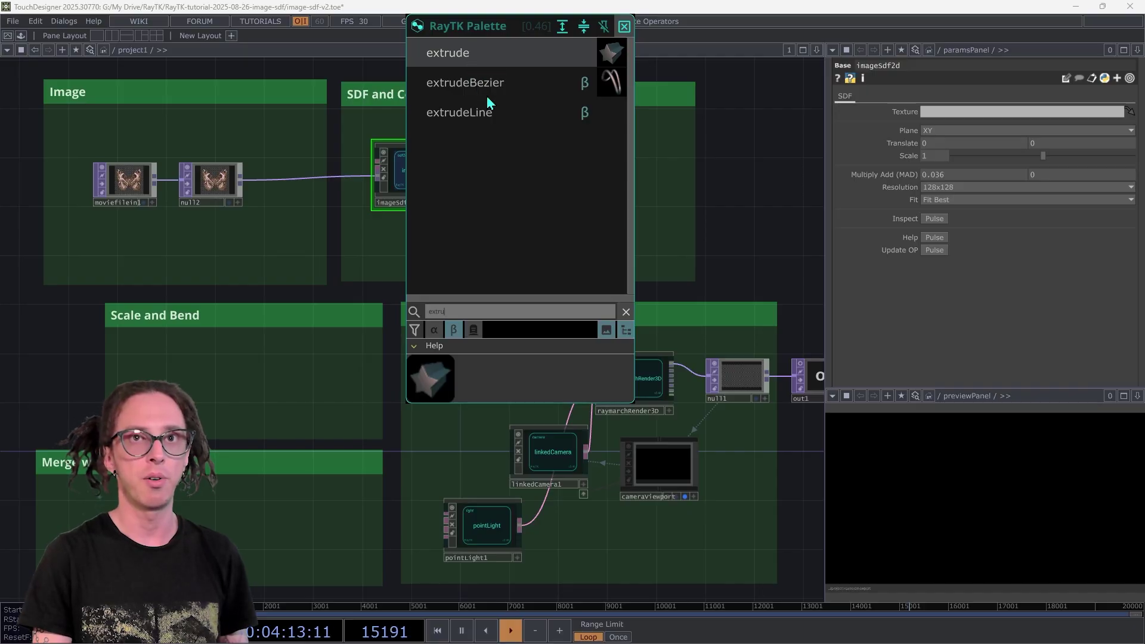
left_click(477, 58)
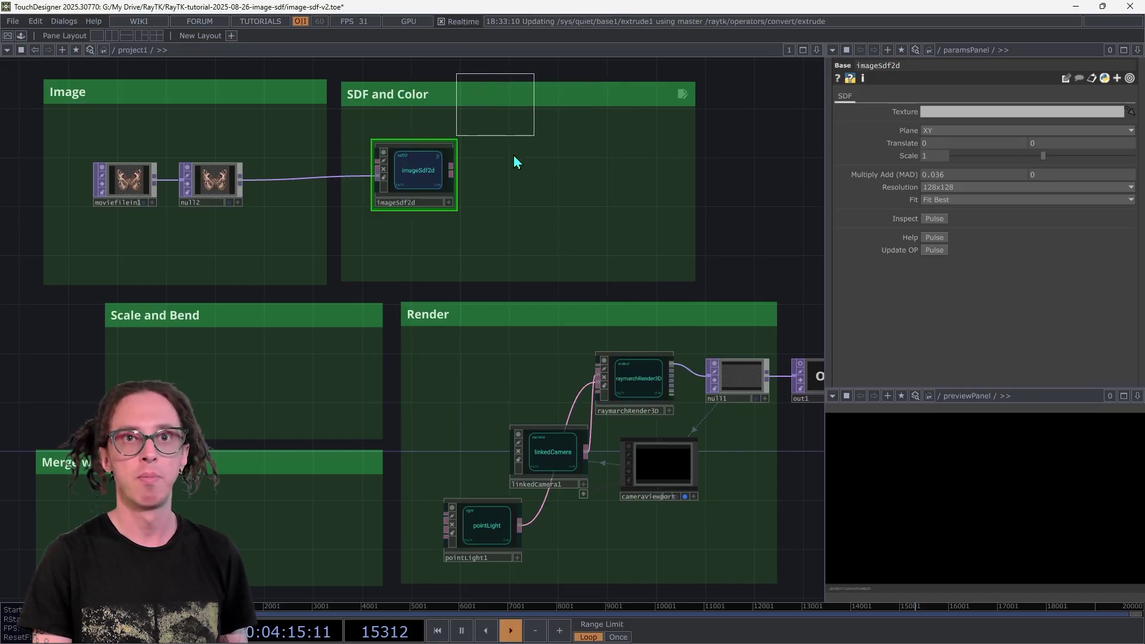
left_click(567, 178)
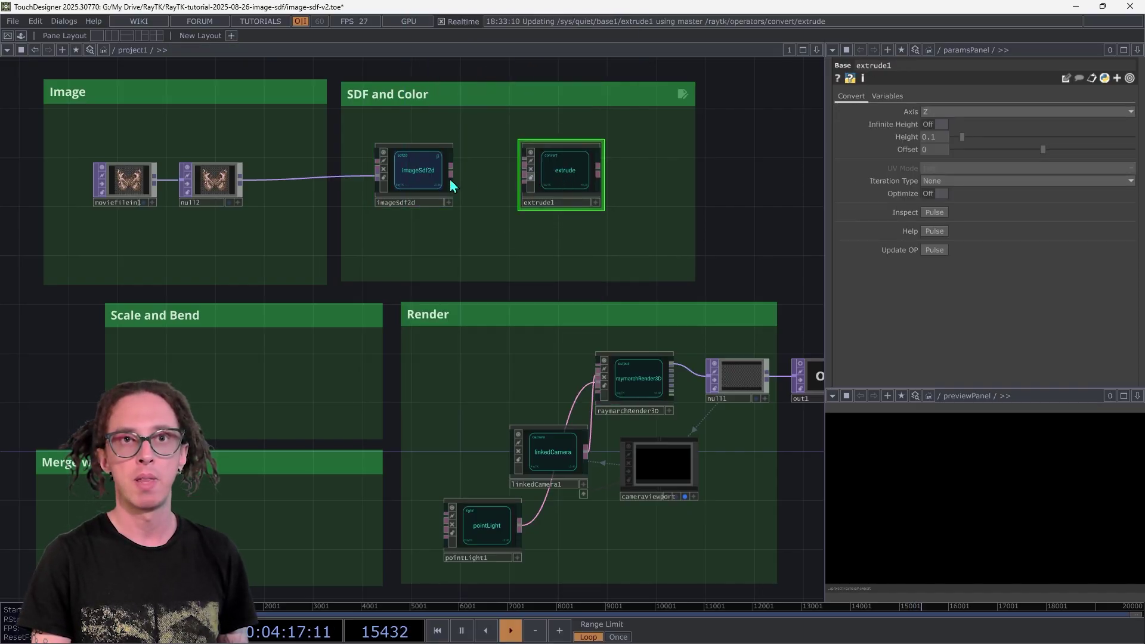
left_click_drag(452, 170, 518, 157)
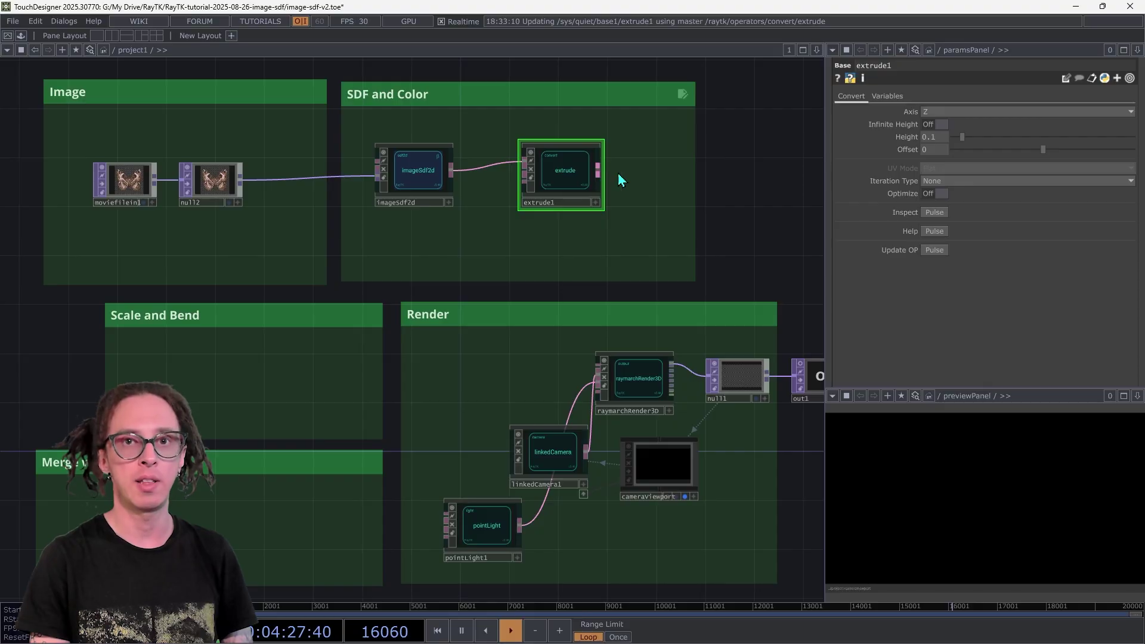
left_click_drag(598, 171, 589, 367)
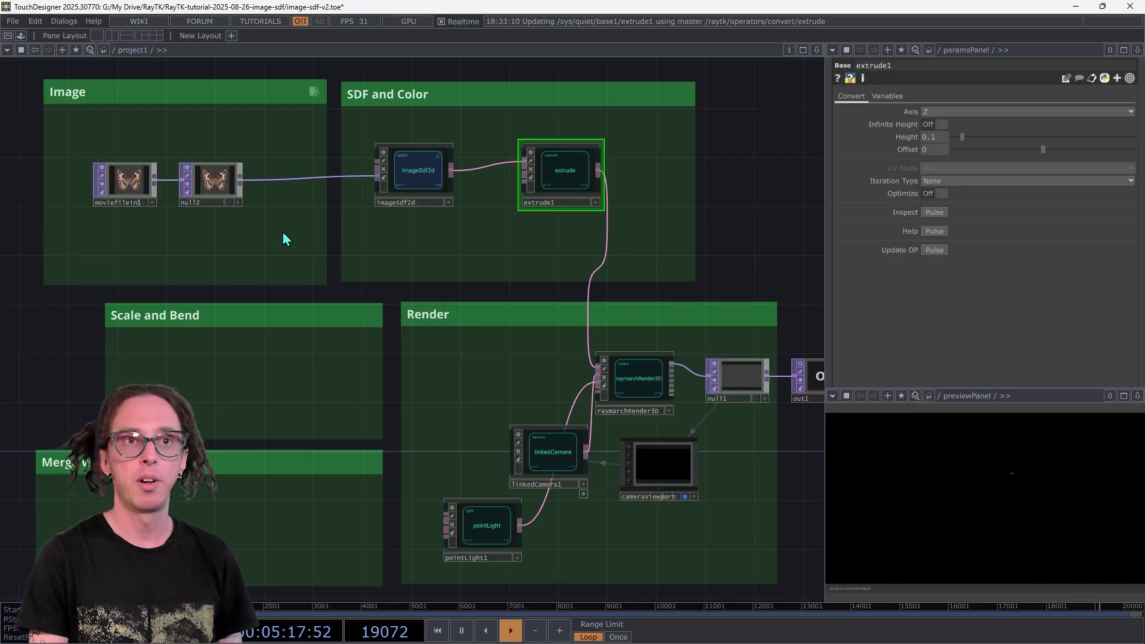
Add a Threshold TOP in the Image area and wire it between the butterfly null and imageSdf2d.
key("Tab")
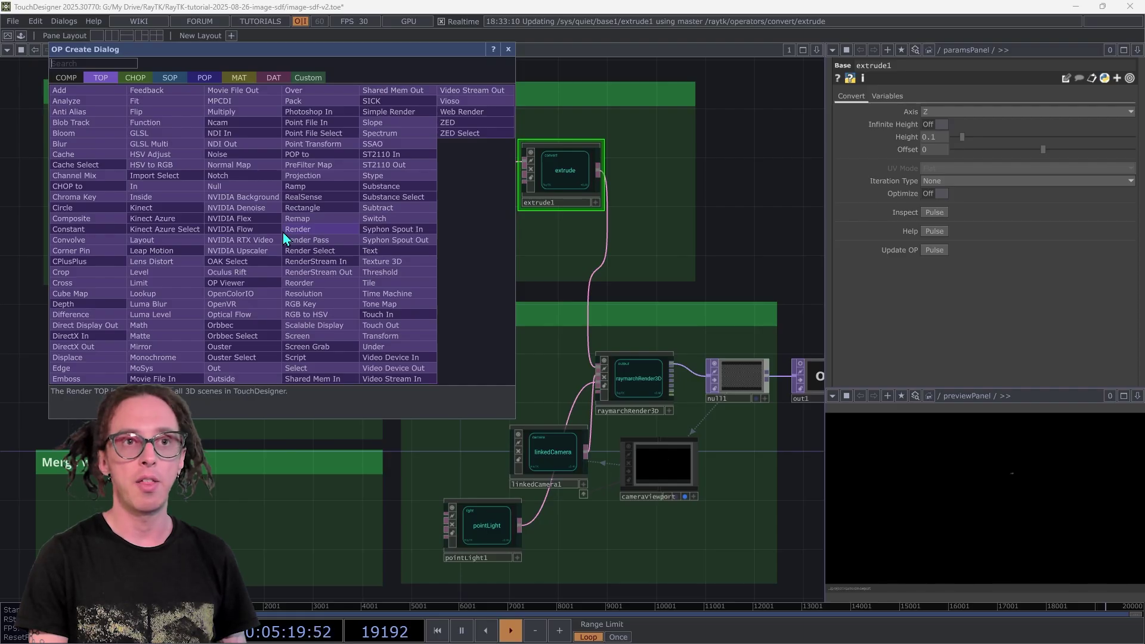
left_click(284, 231)
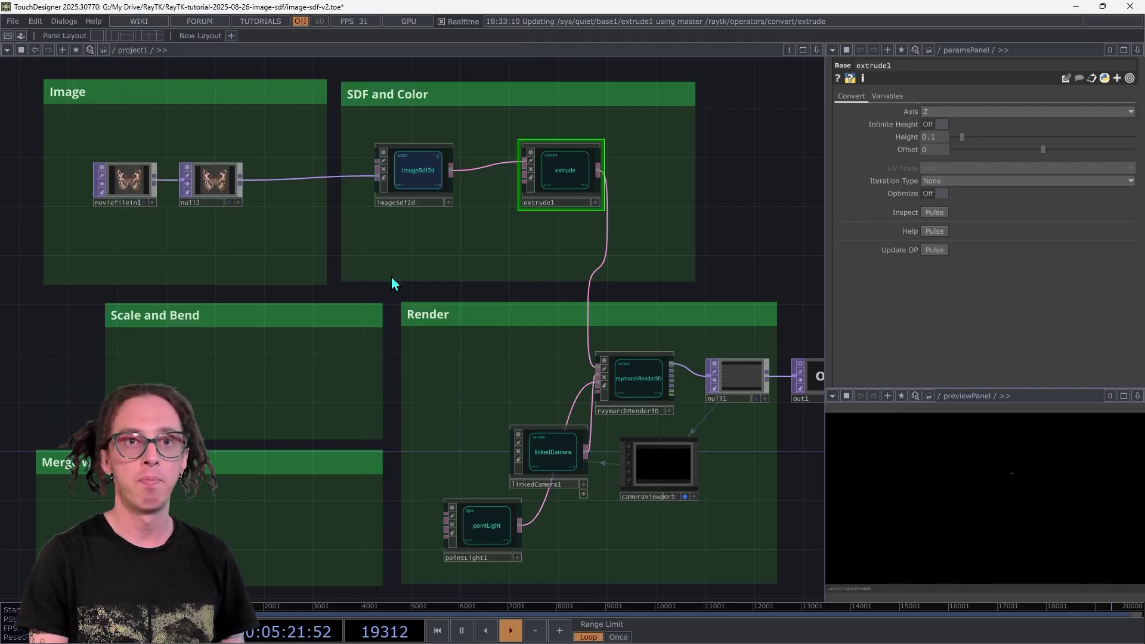
left_click(254, 173)
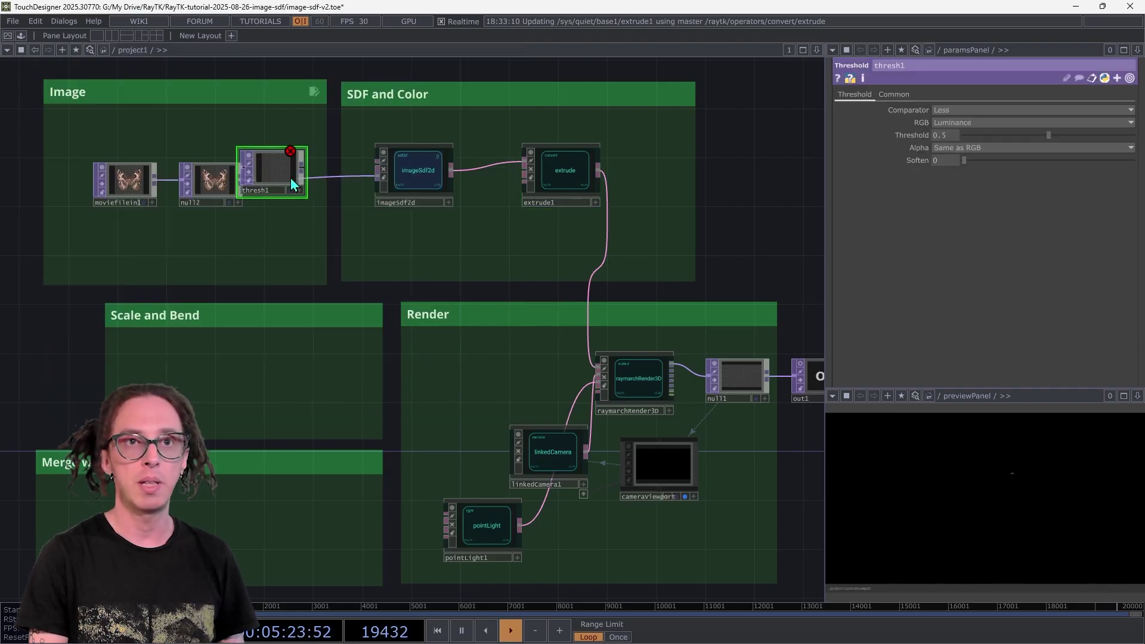
left_click_drag(291, 178, 315, 190)
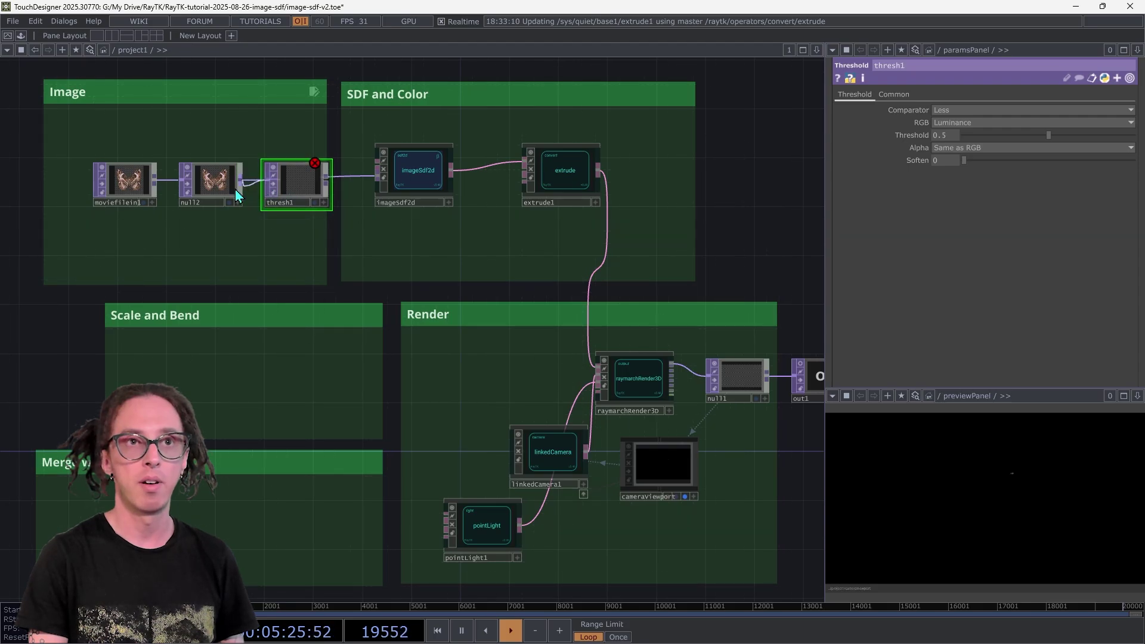
left_click(327, 179)
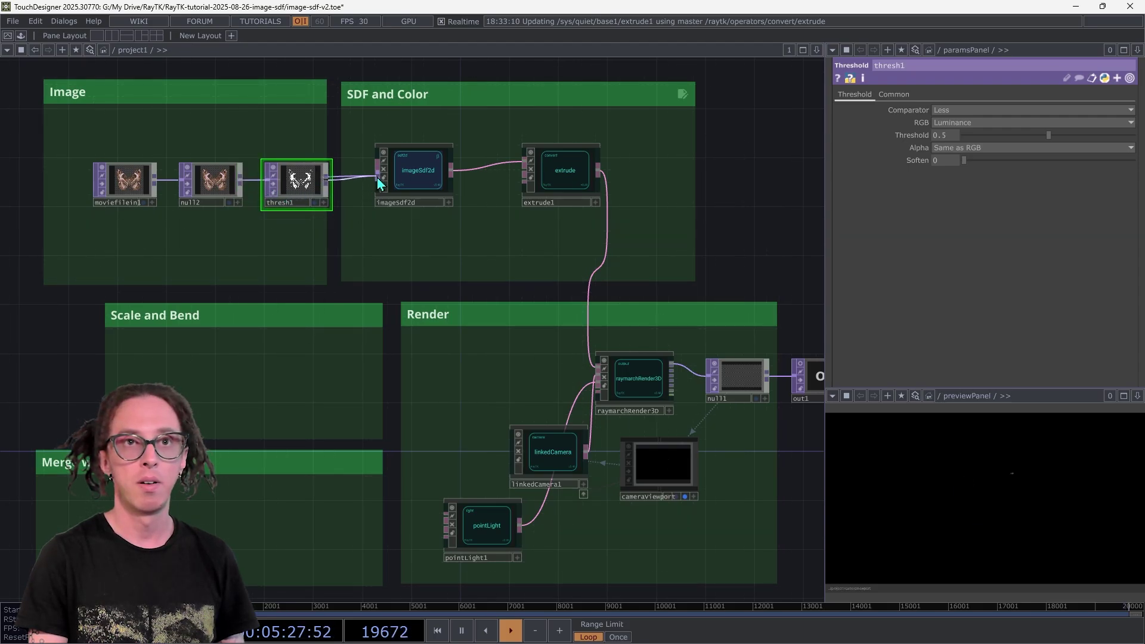
left_click(378, 179)
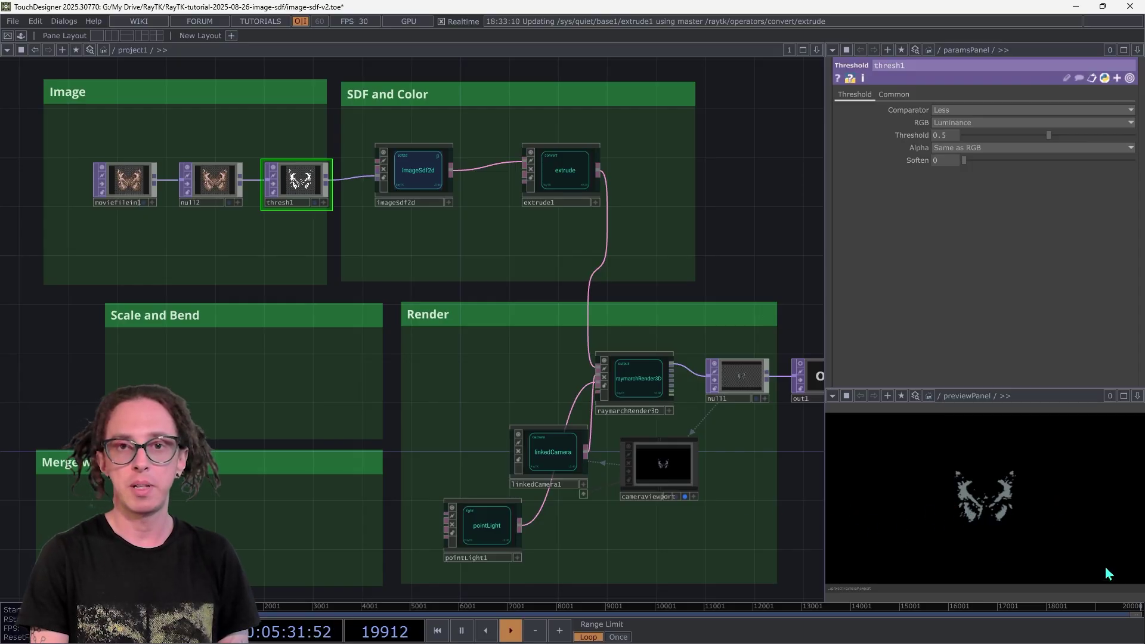
right_click(671, 464)
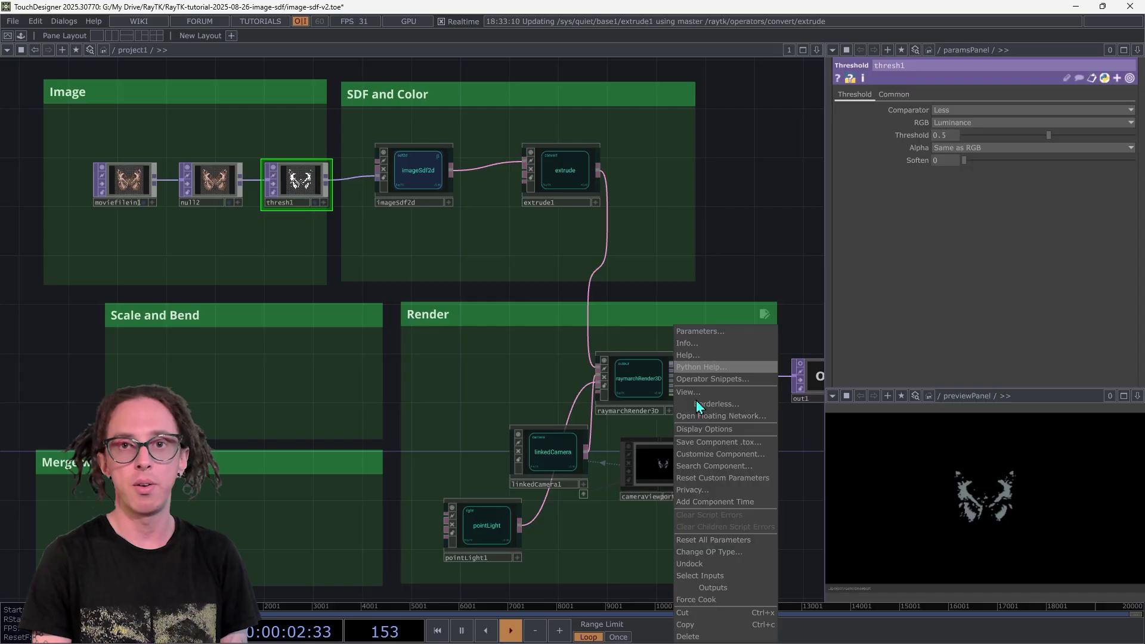
left_click(524, 389)
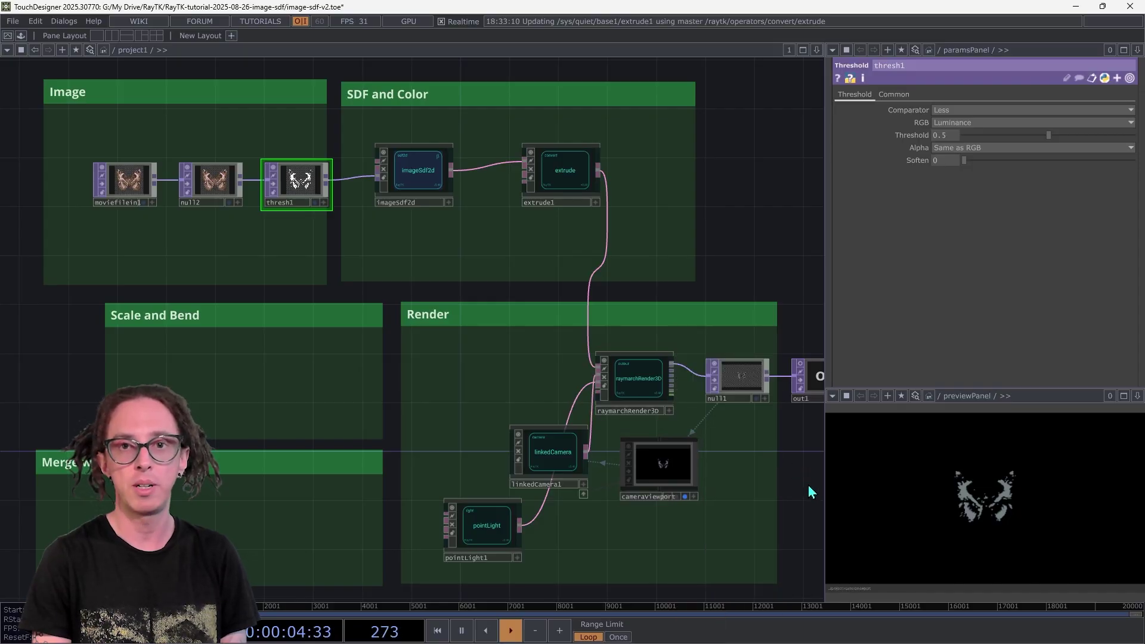
left_click(758, 399)
left_click(758, 400)
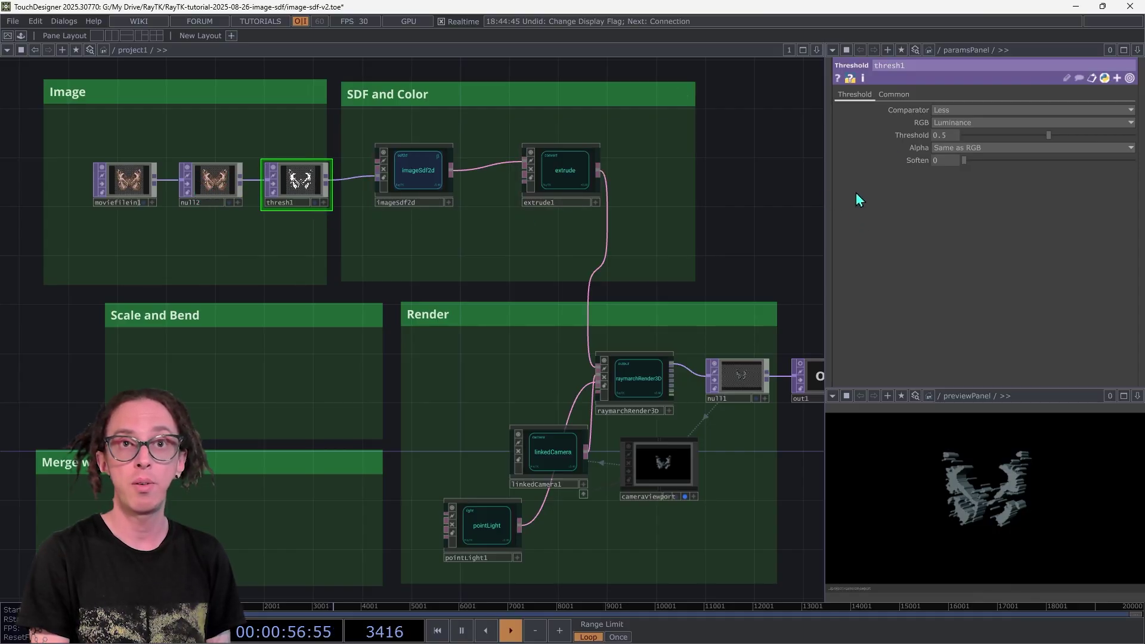
Set the Threshold TOP's RGB source to Alpha.
left_click(953, 124)
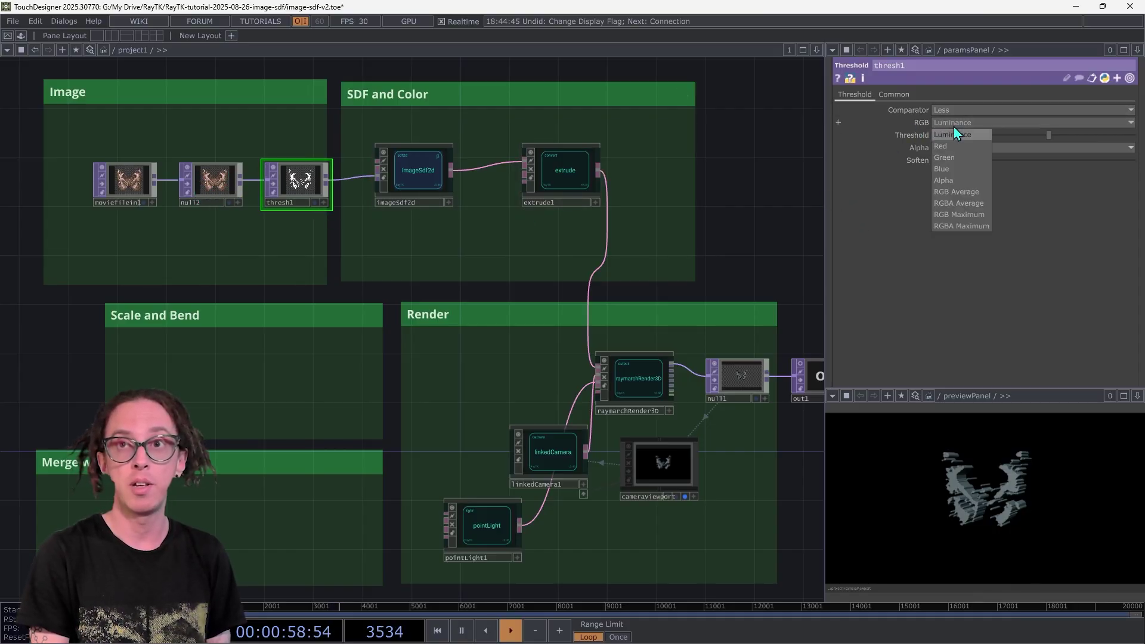
left_click(964, 181)
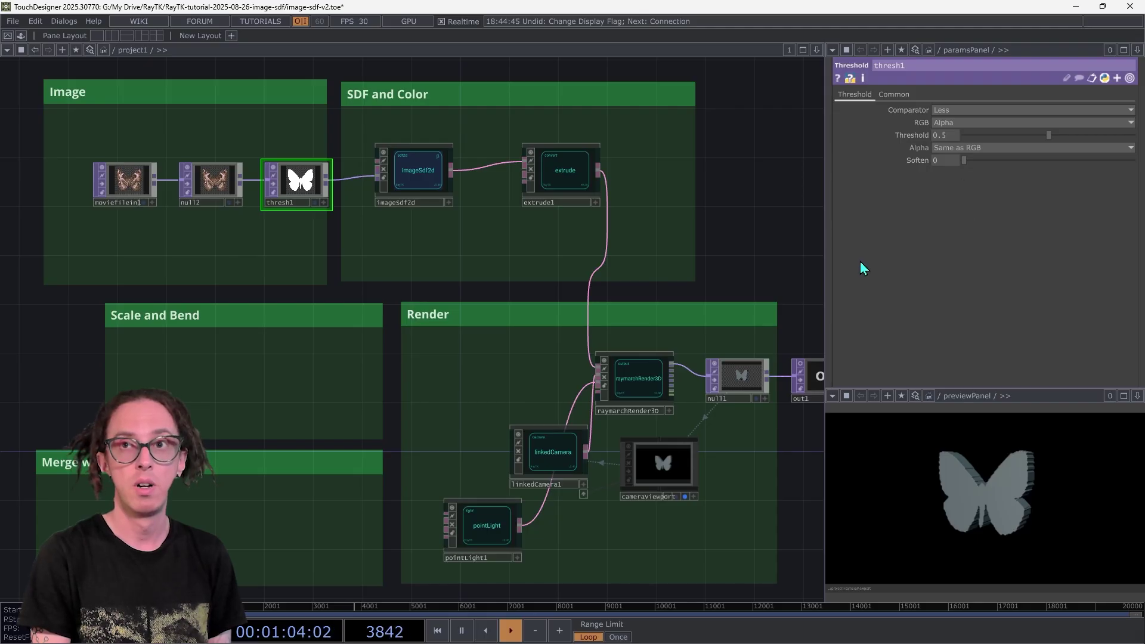
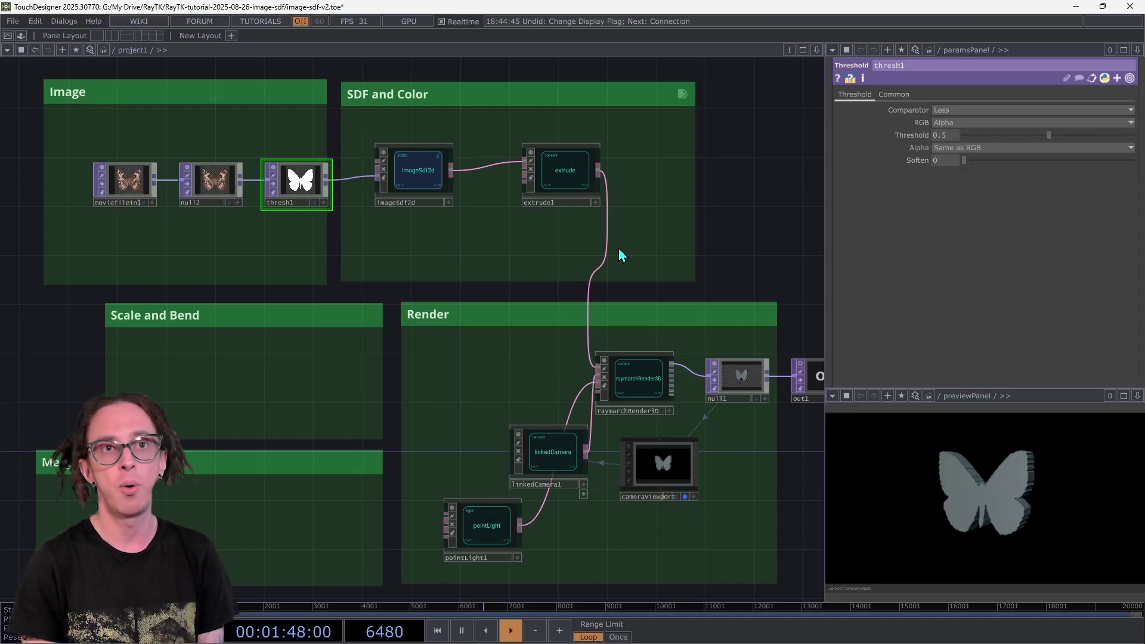
Examine the available Fit and Resolution options of imageSdf2d.
left_click(417, 171)
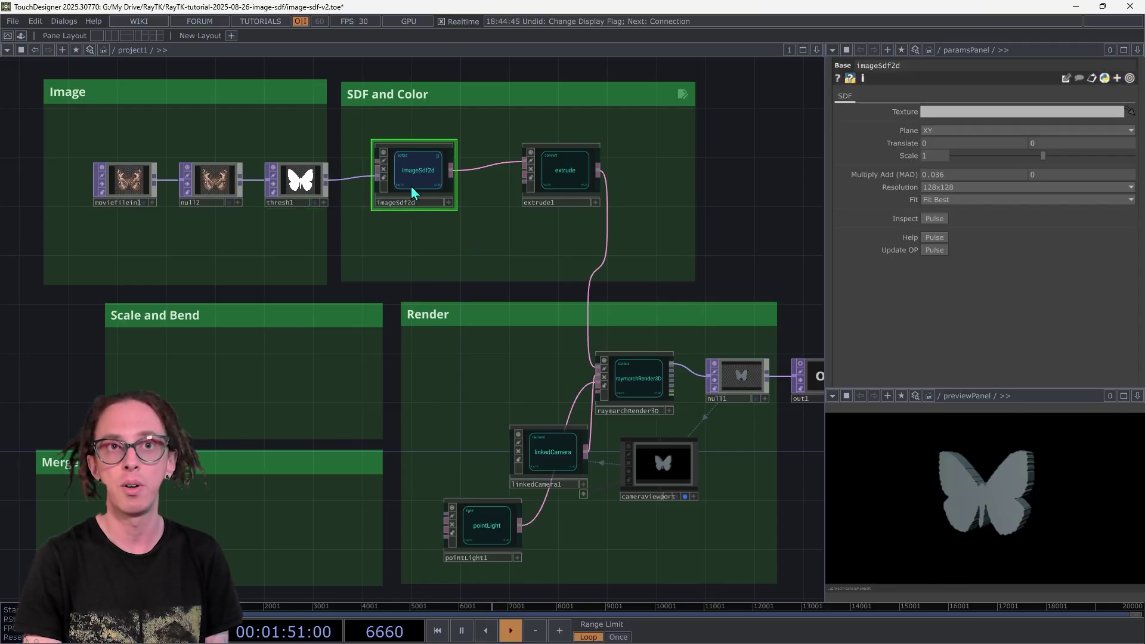
left_click(943, 200)
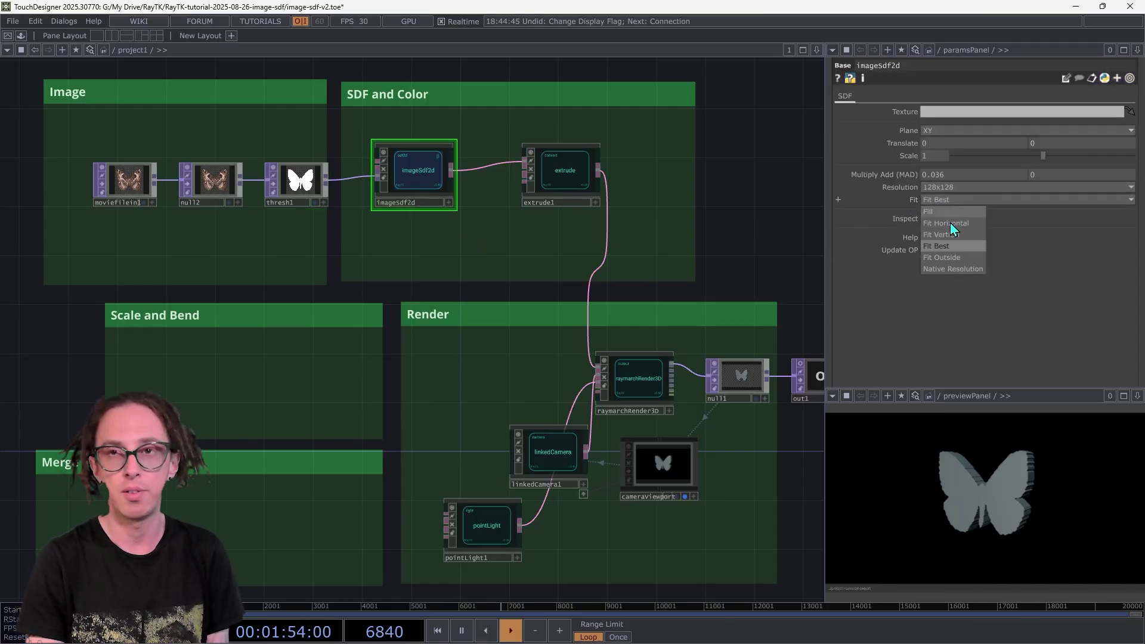
left_click(1028, 256)
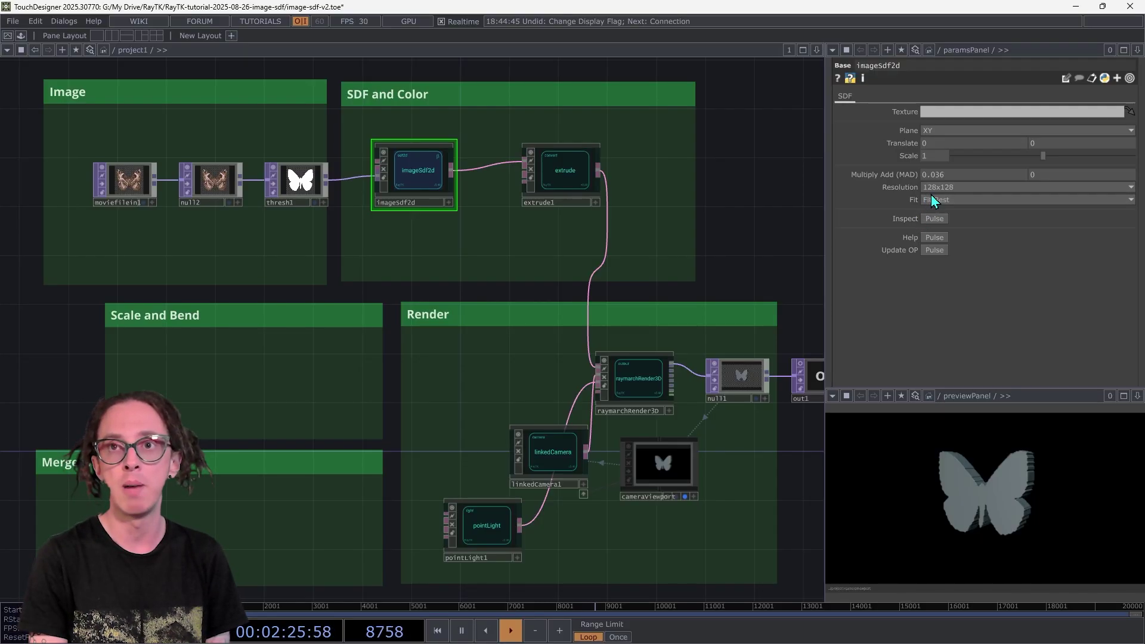
left_click(955, 187)
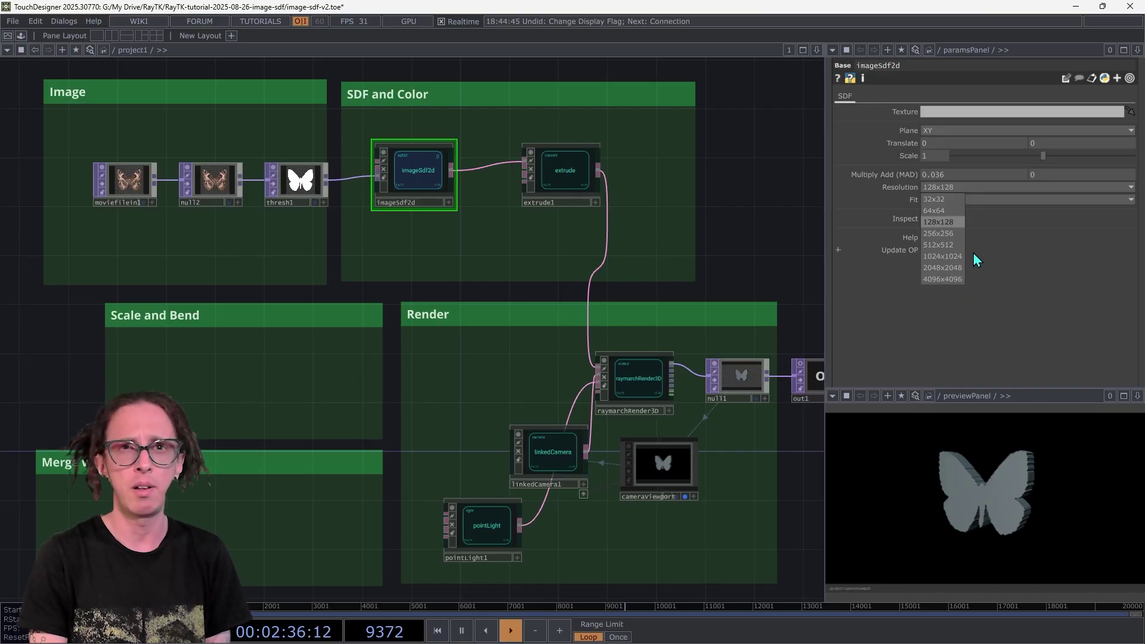
left_click(955, 223)
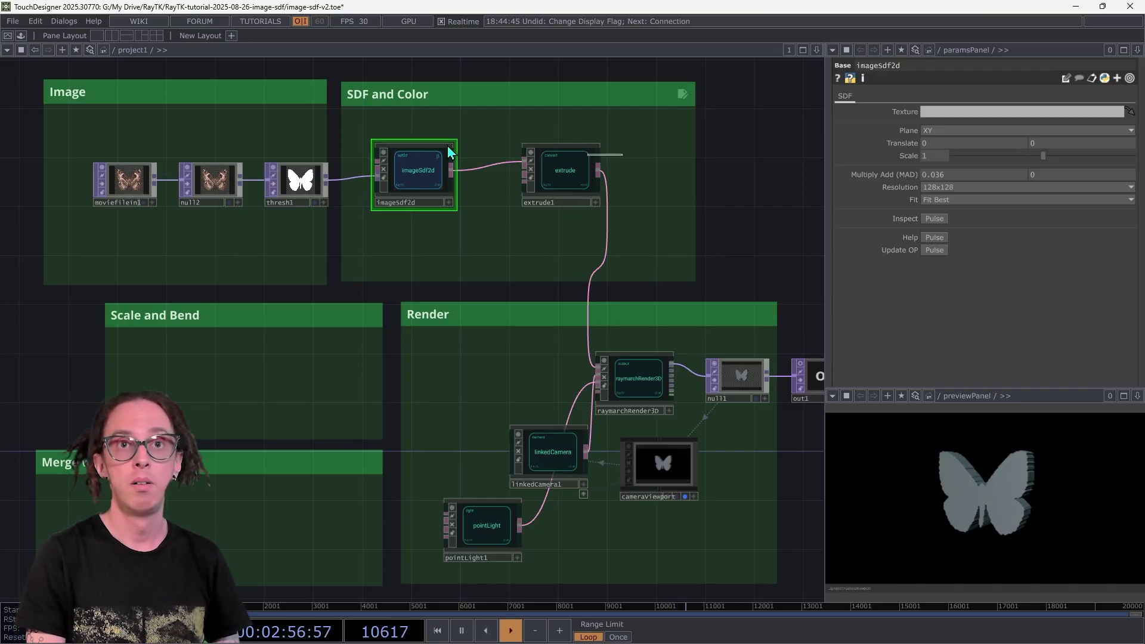
Make room between imageSdf2d and extrude, and insert a RayTK assignColor operator wired between and aligned with them.
left_click_drag(423, 174, 396, 127)
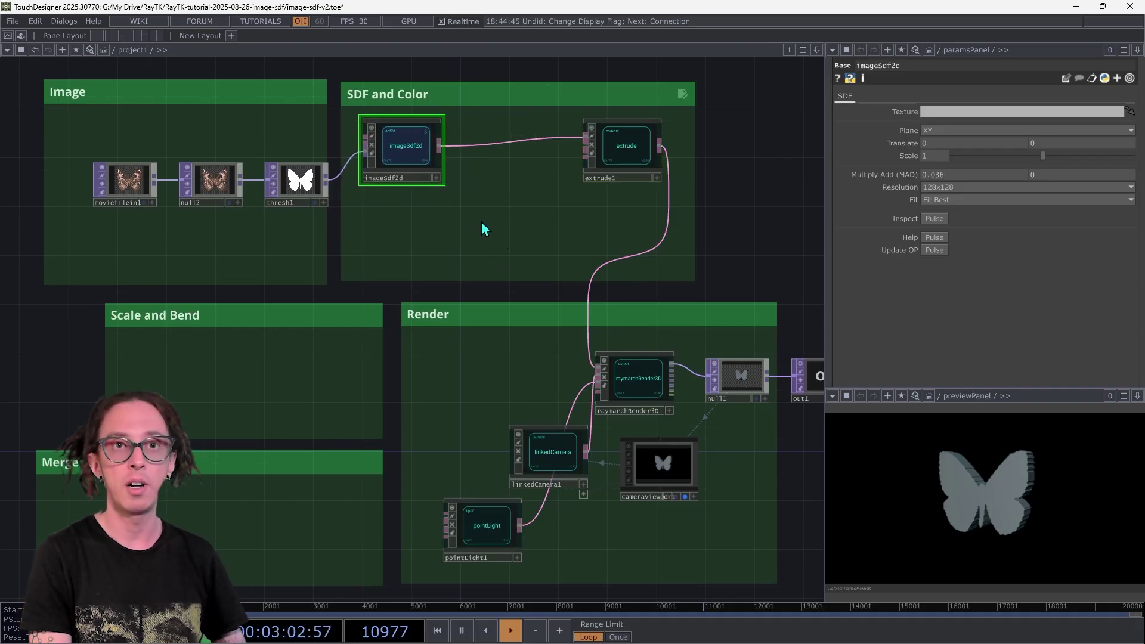
key("alt+r")
type("ass")
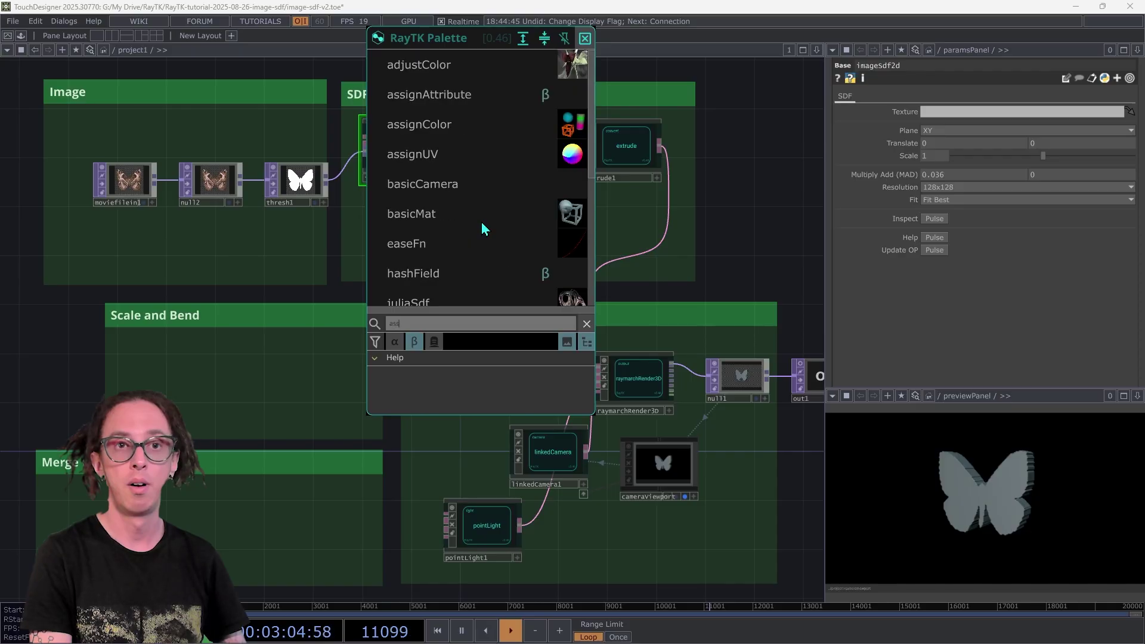
type("i")
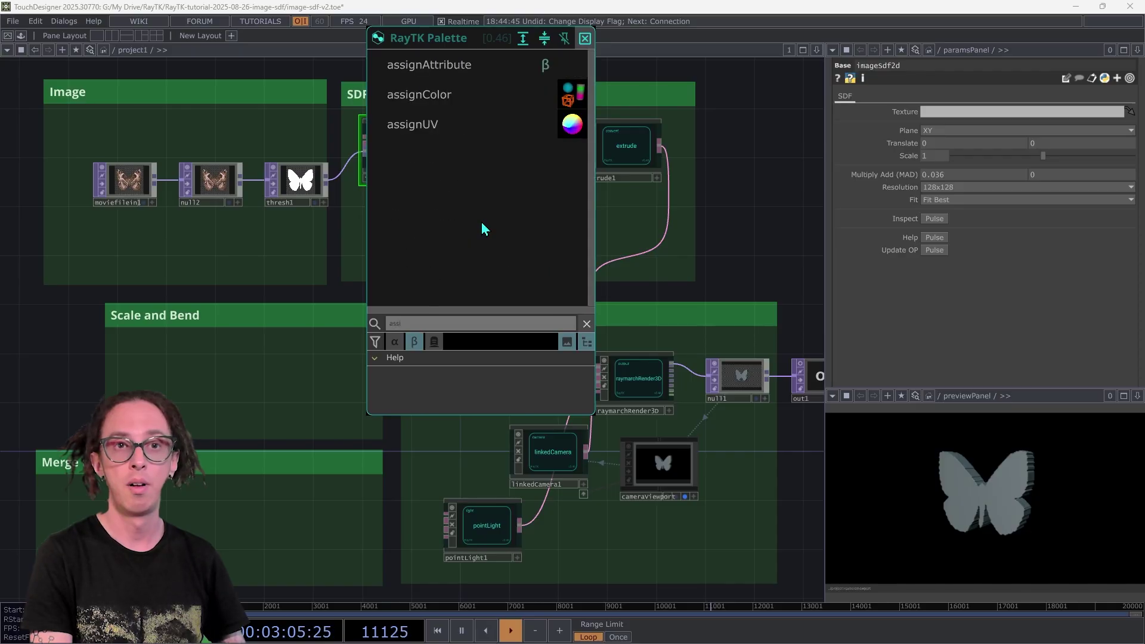
left_click(463, 96)
left_click(505, 168)
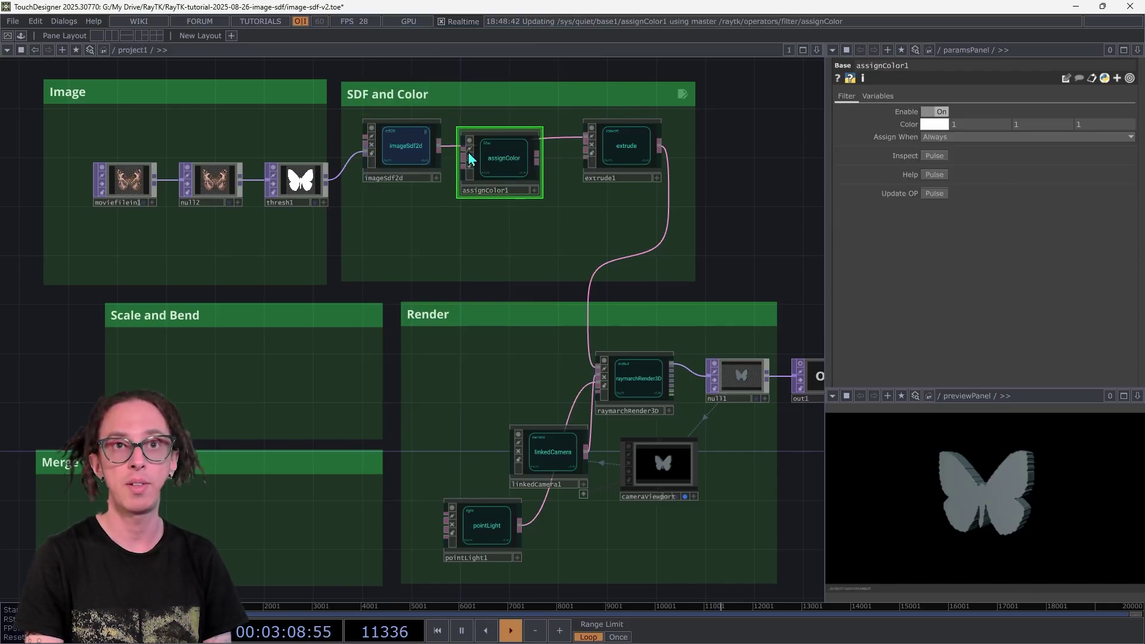
left_click_drag(540, 158, 585, 138)
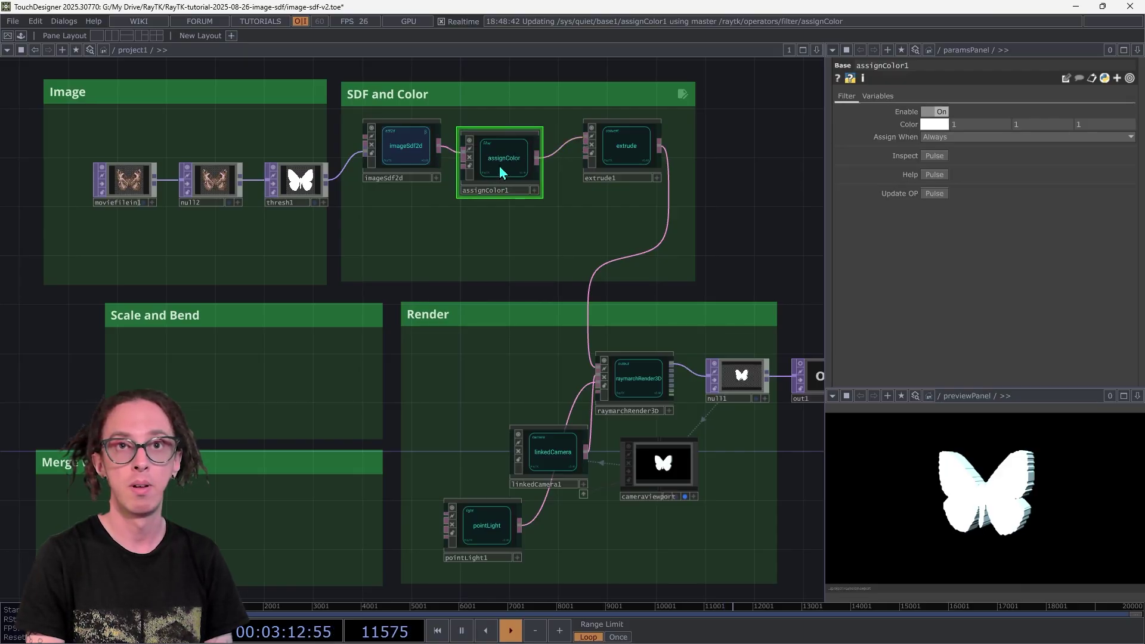
left_click_drag(500, 171, 512, 159)
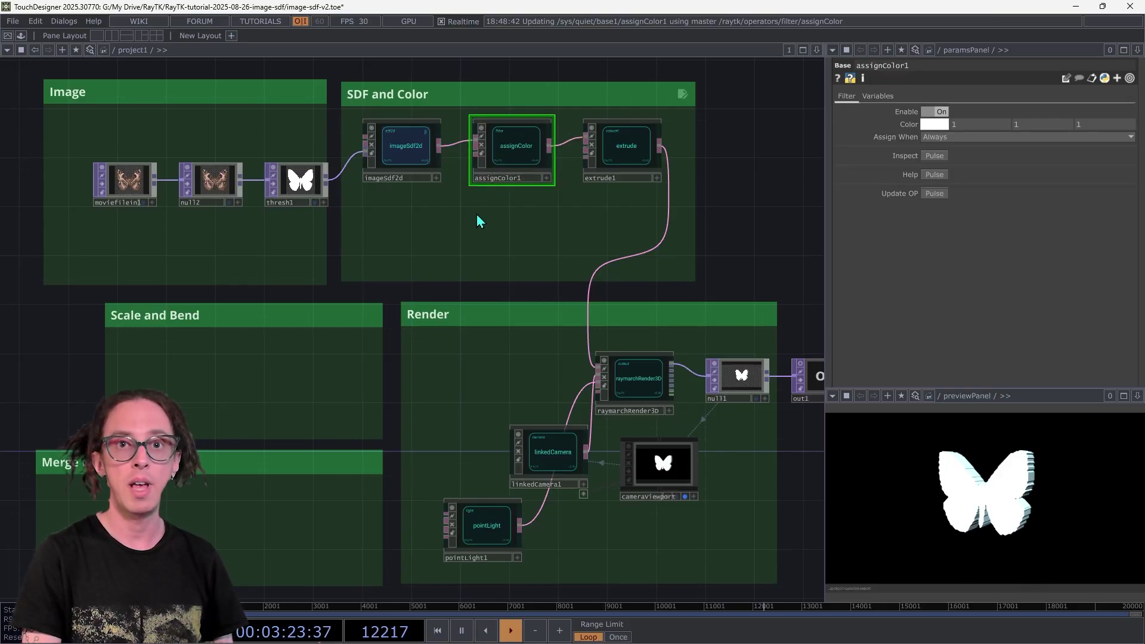
Place a RayTK textureField operator below imageSdf2d and wire it into the color input of assignColor.
key("alt+r")
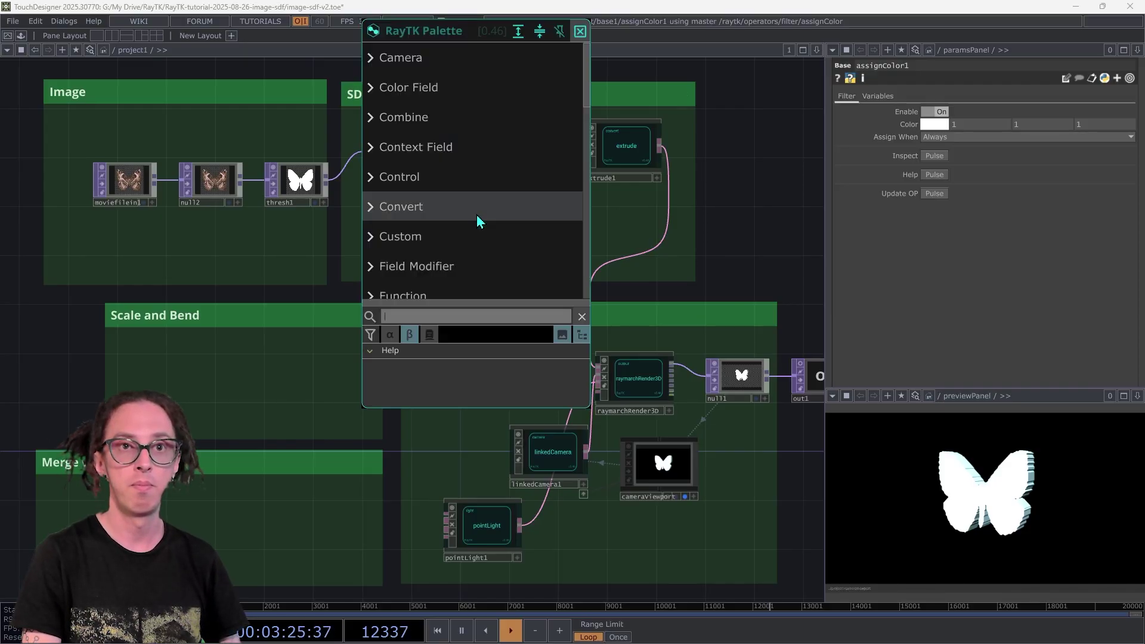
type("tex")
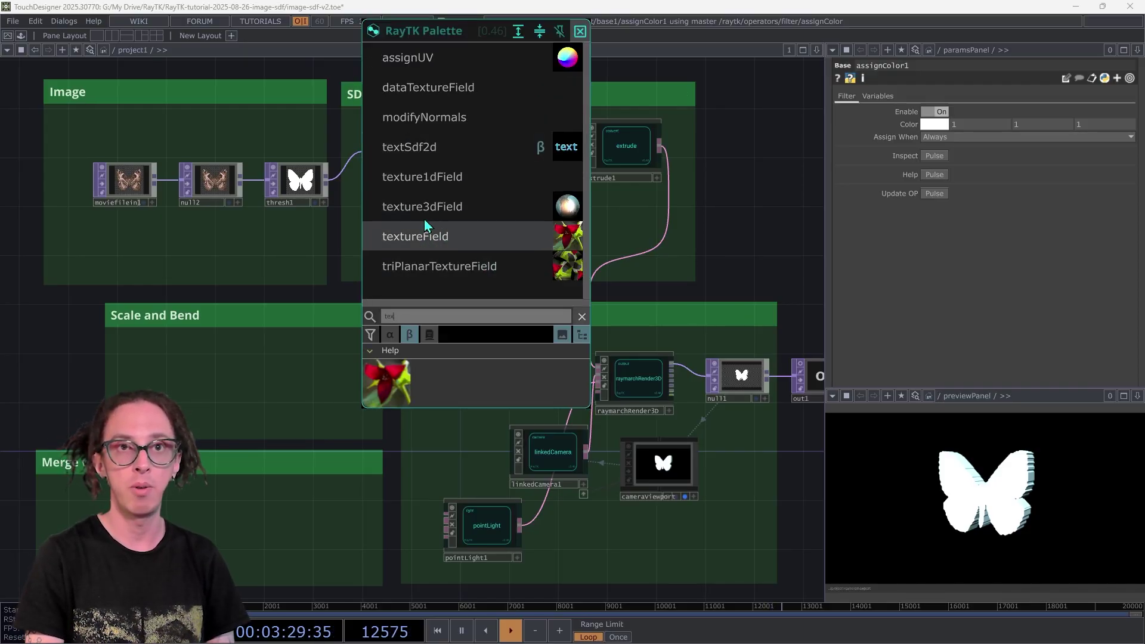
left_click(436, 253)
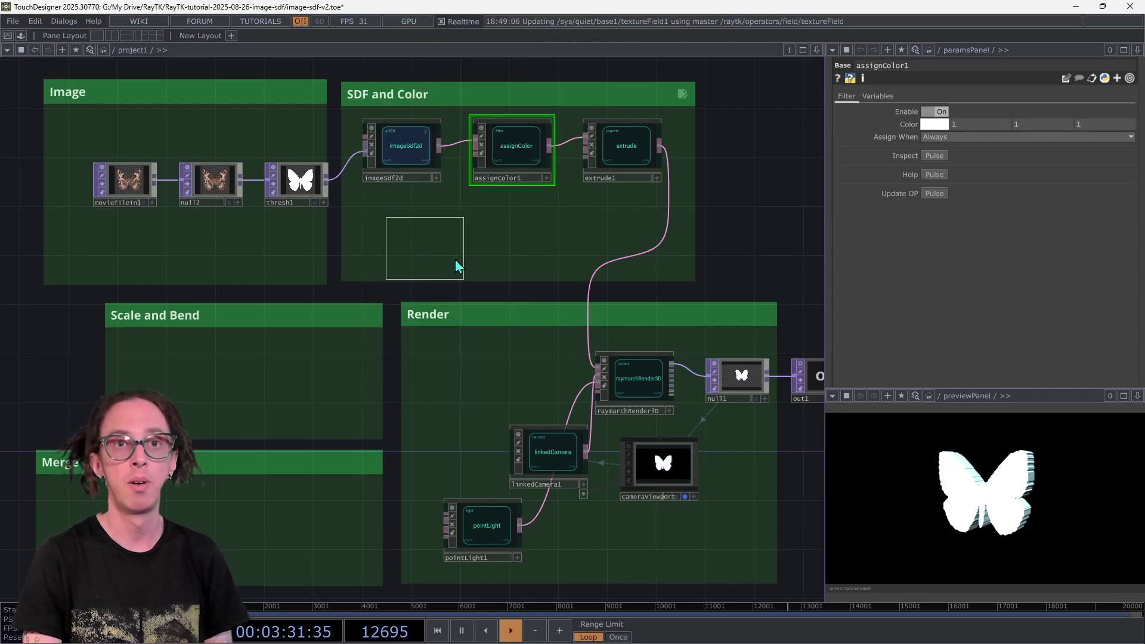
left_click(410, 242)
left_click_drag(451, 230, 473, 177)
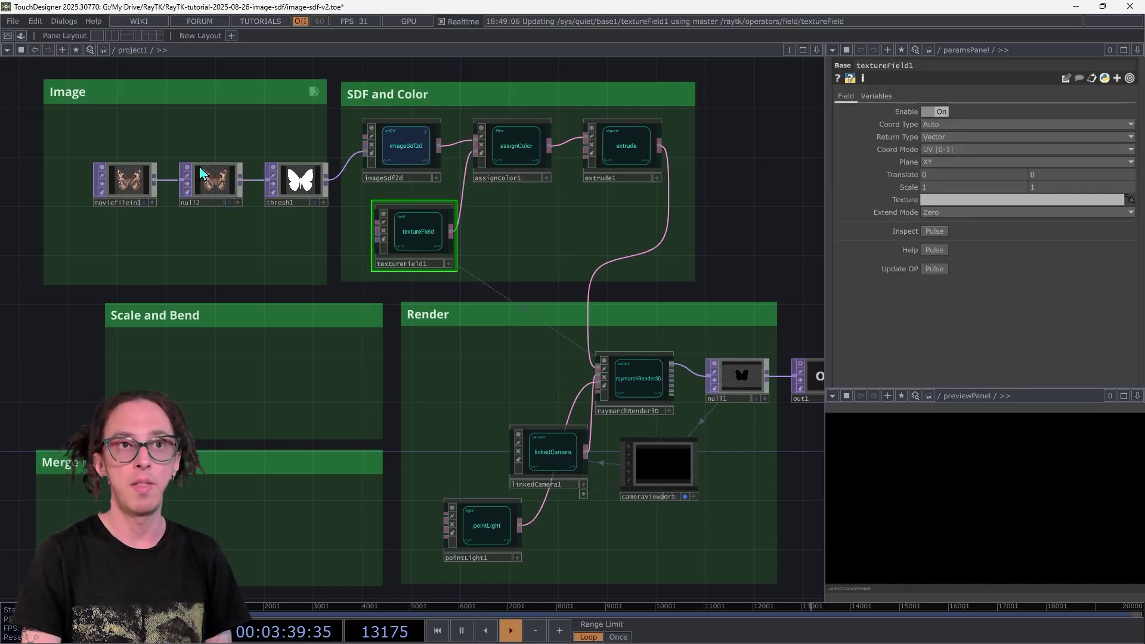
Lower the Movie File In and null2 operators within the Image section and wire null2 into the textureField operator.
left_click(130, 195)
left_click_drag(188, 213, 175, 250)
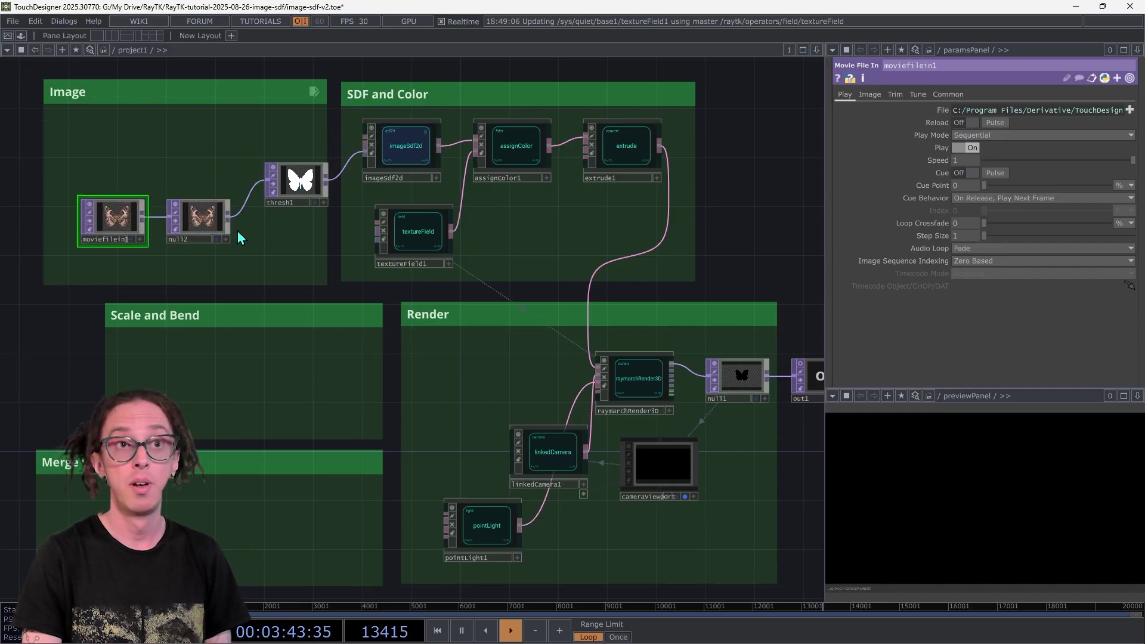
left_click_drag(231, 217, 380, 245)
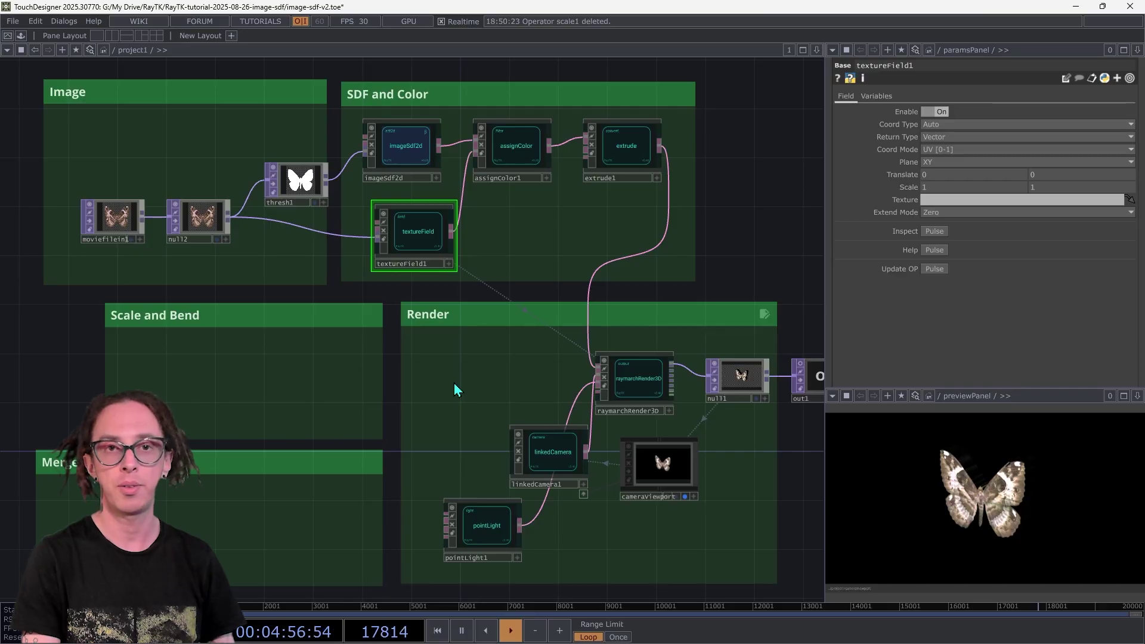
Insert a RayTK scale operator between extrude and raymarchRender3D and place it in the Scale and Bend section.
key("alt+r")
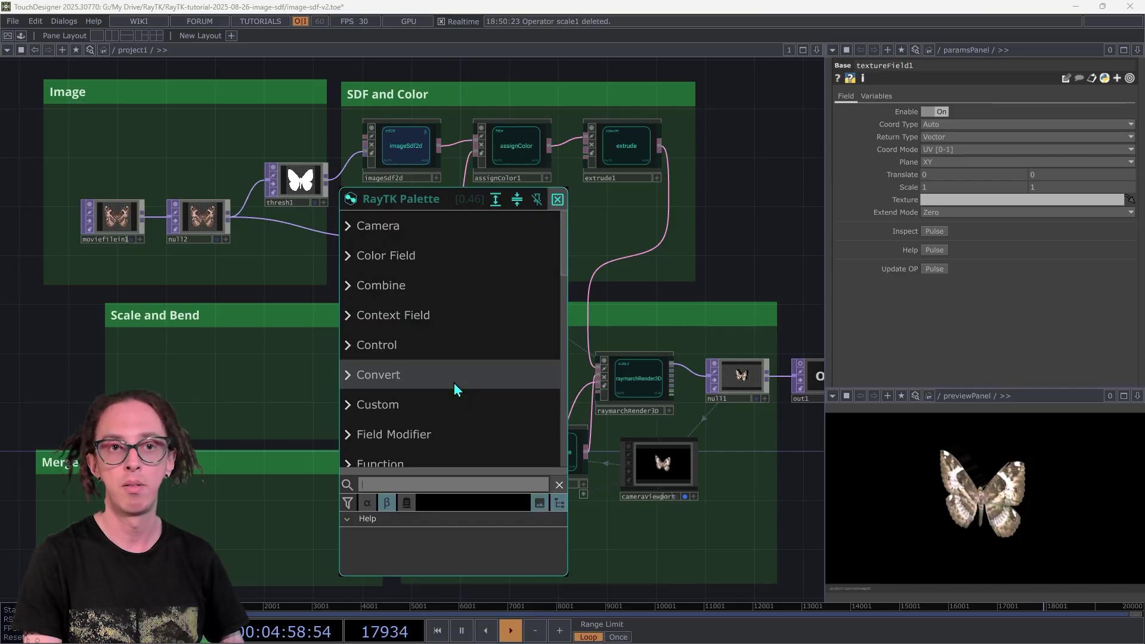
type("sca")
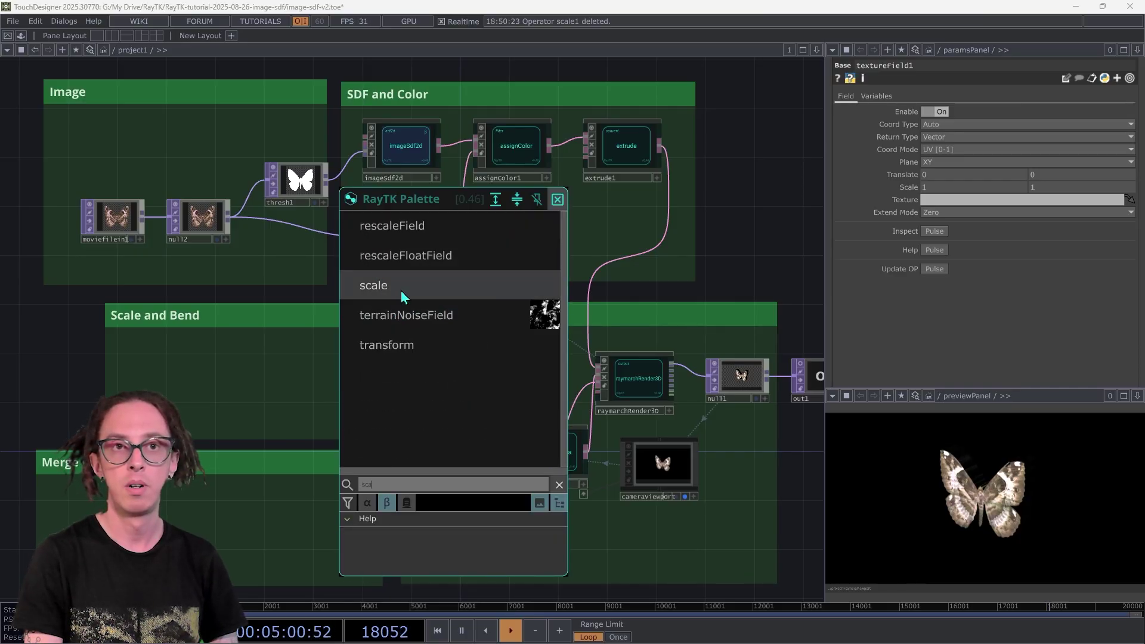
left_click(402, 296)
left_click(468, 379)
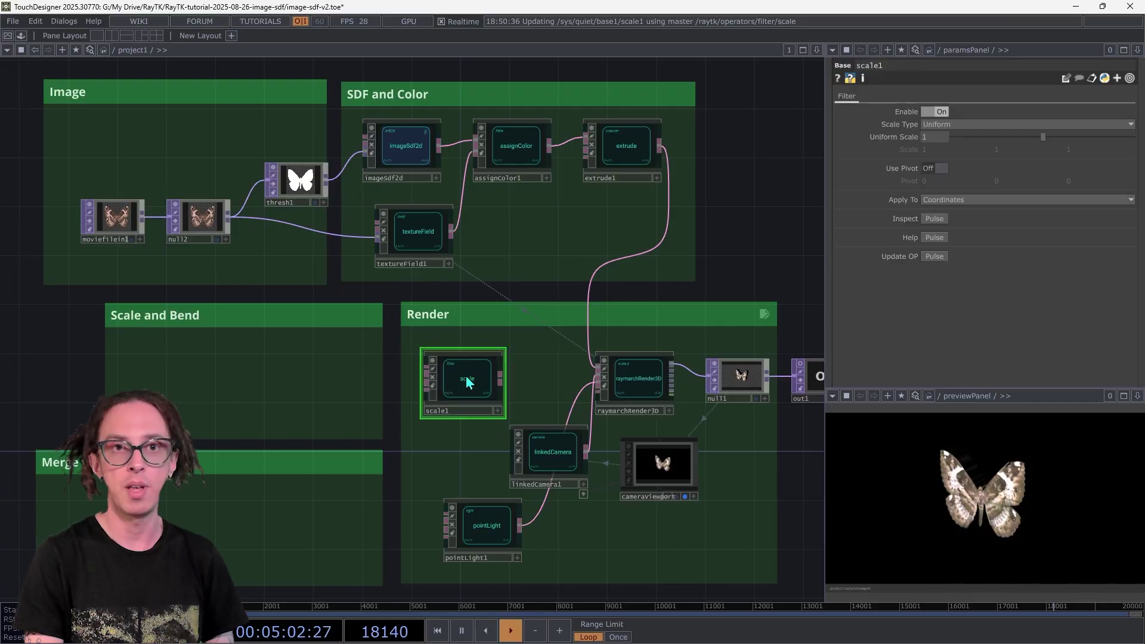
left_click(431, 370)
left_click(659, 147)
left_click(599, 373)
left_click(500, 382)
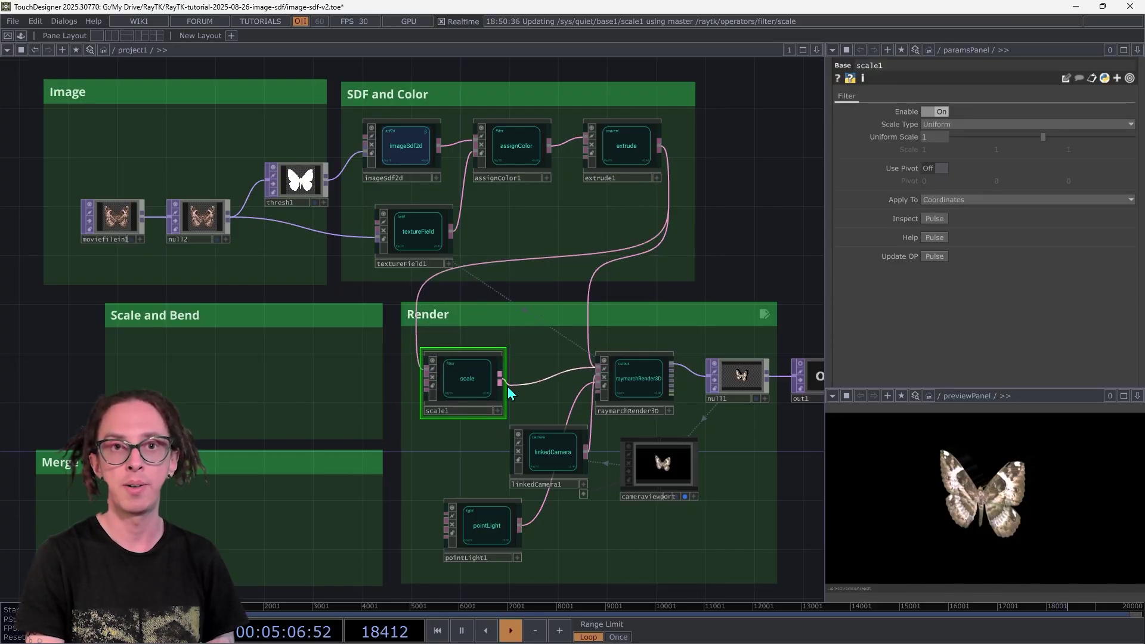
left_click_drag(471, 382, 306, 377)
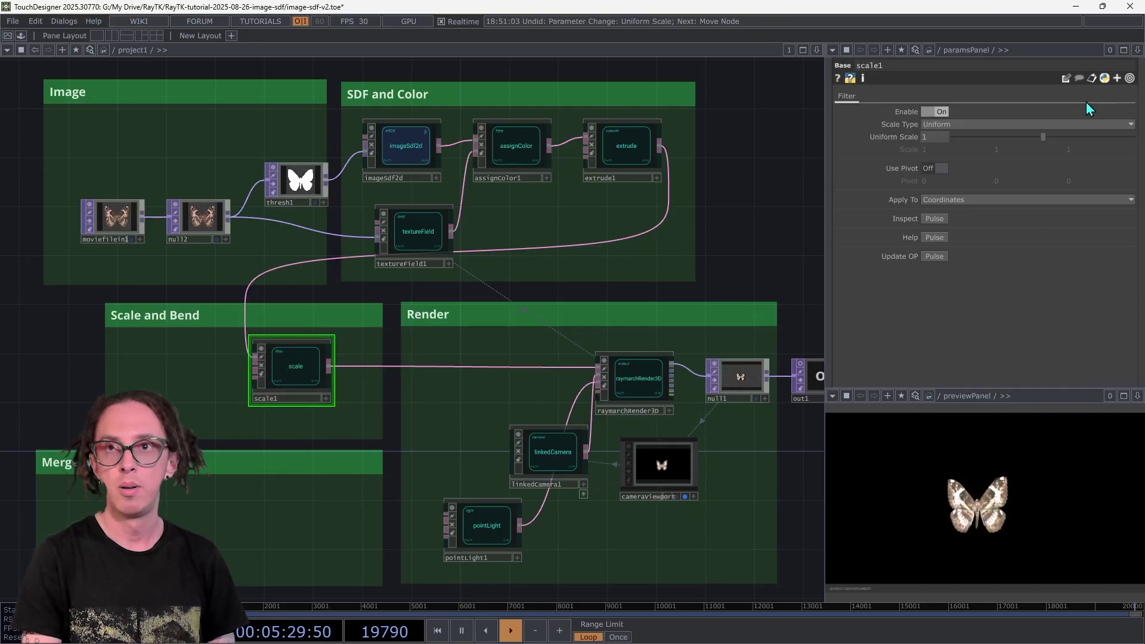
Set the scale operator's Uniform Scale to about 1.606 and the extrude operator's Height to 0.03.
left_click_drag(1044, 137, 1098, 132)
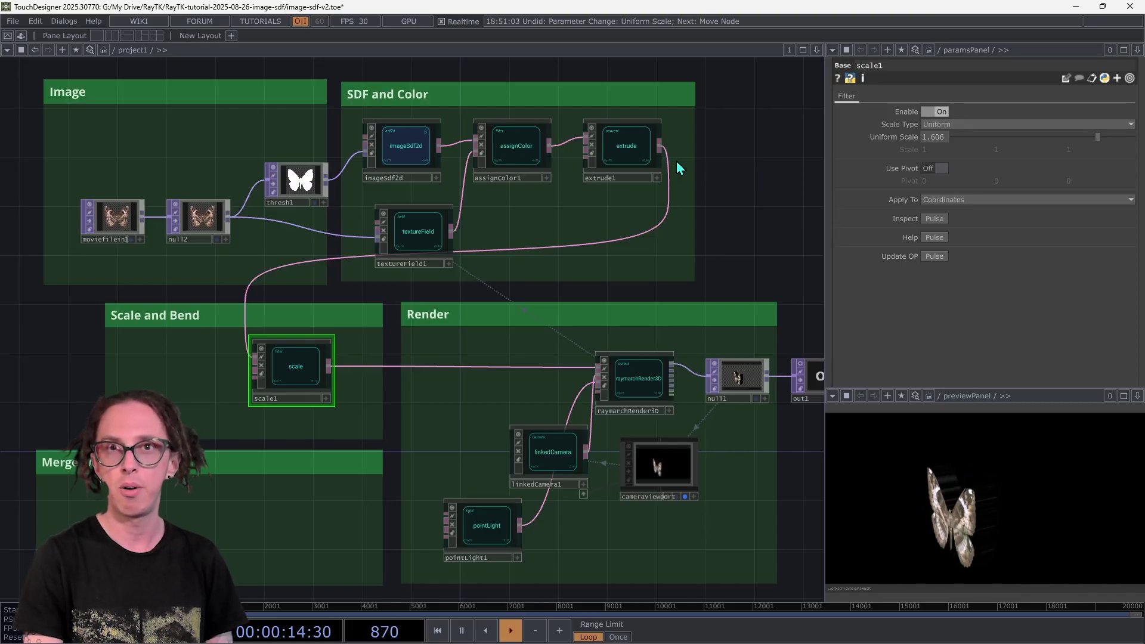
left_click(631, 146)
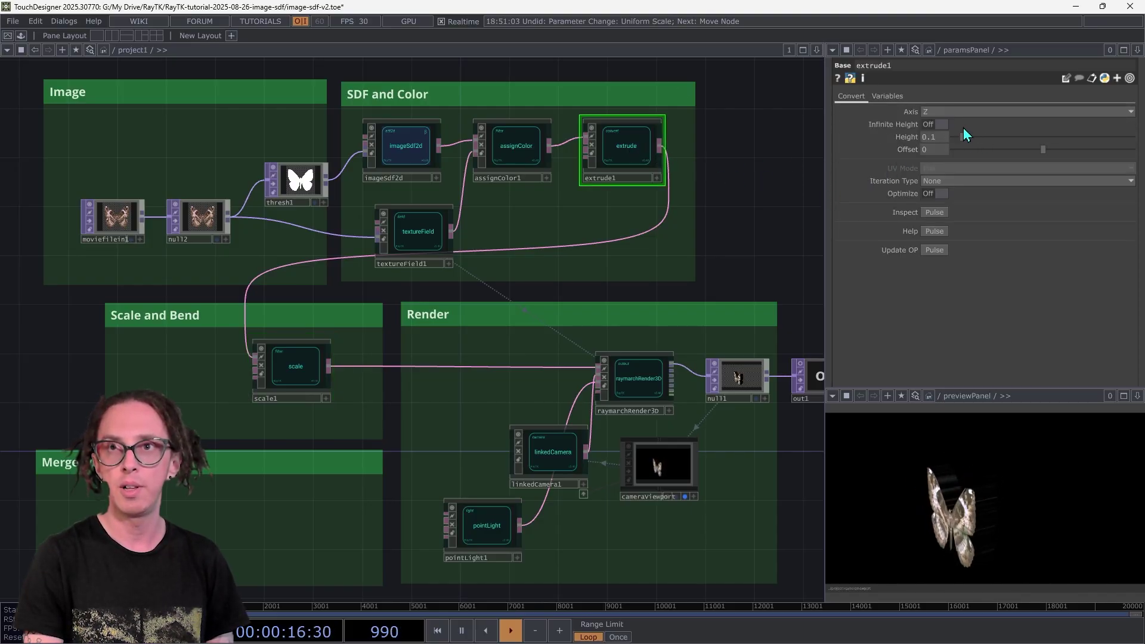
middle_click_drag(944, 143, 934, 122)
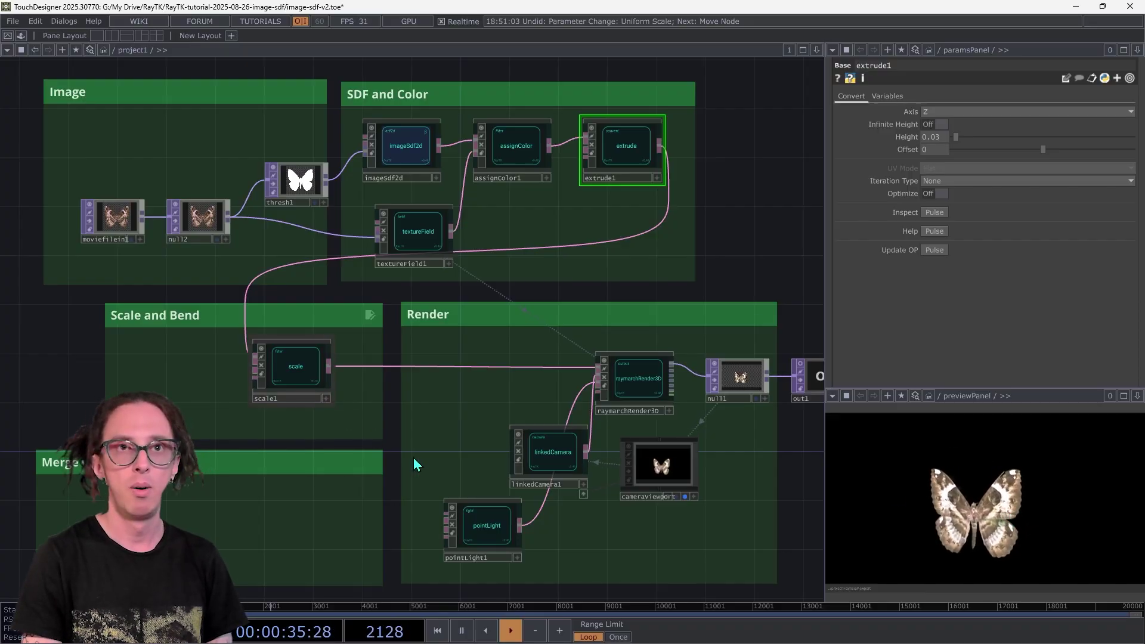
Examine the scale parameters of the imageSdf2d and textureField operators.
left_click(427, 157)
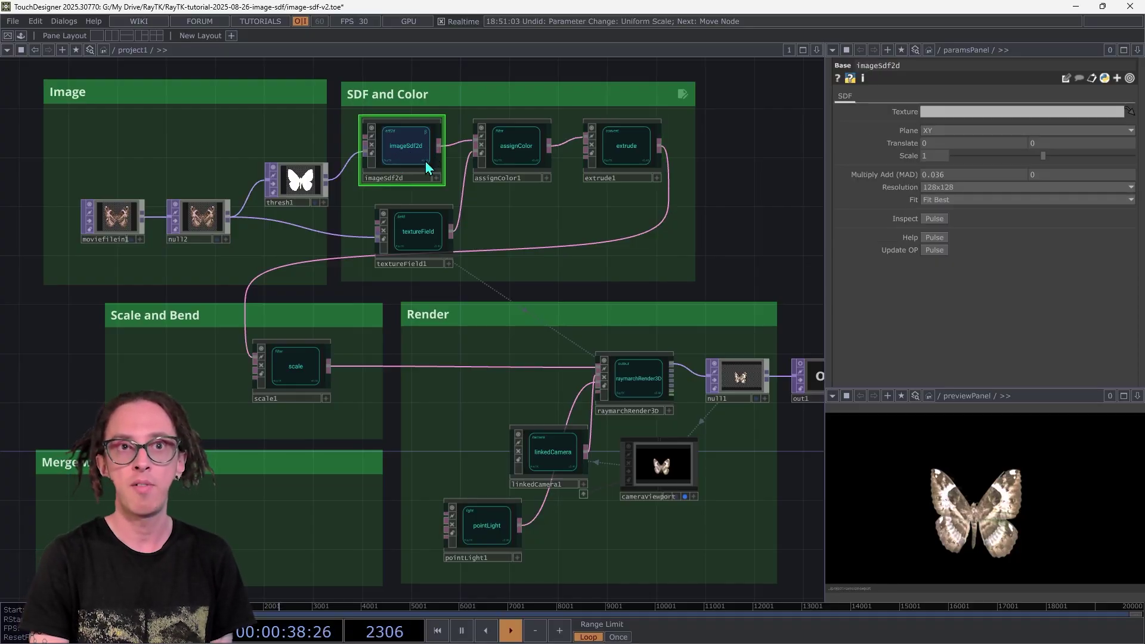
left_click(427, 237)
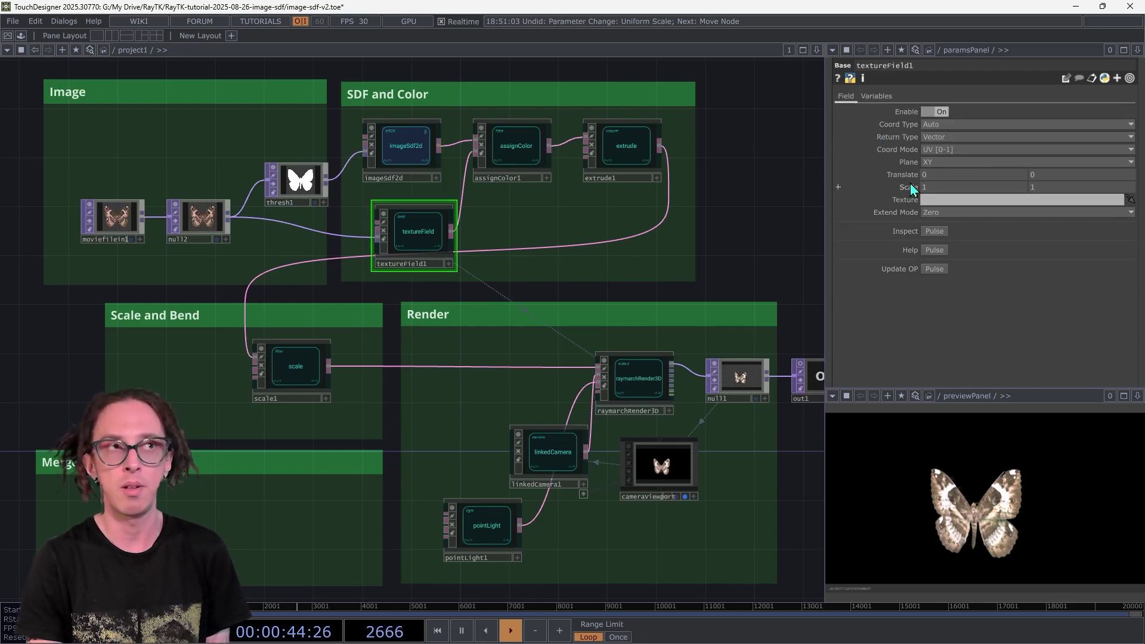
Make room beside the scale operator and insert a RayTK bend operator wired between scale and raymarchRender3D.
left_click(297, 372)
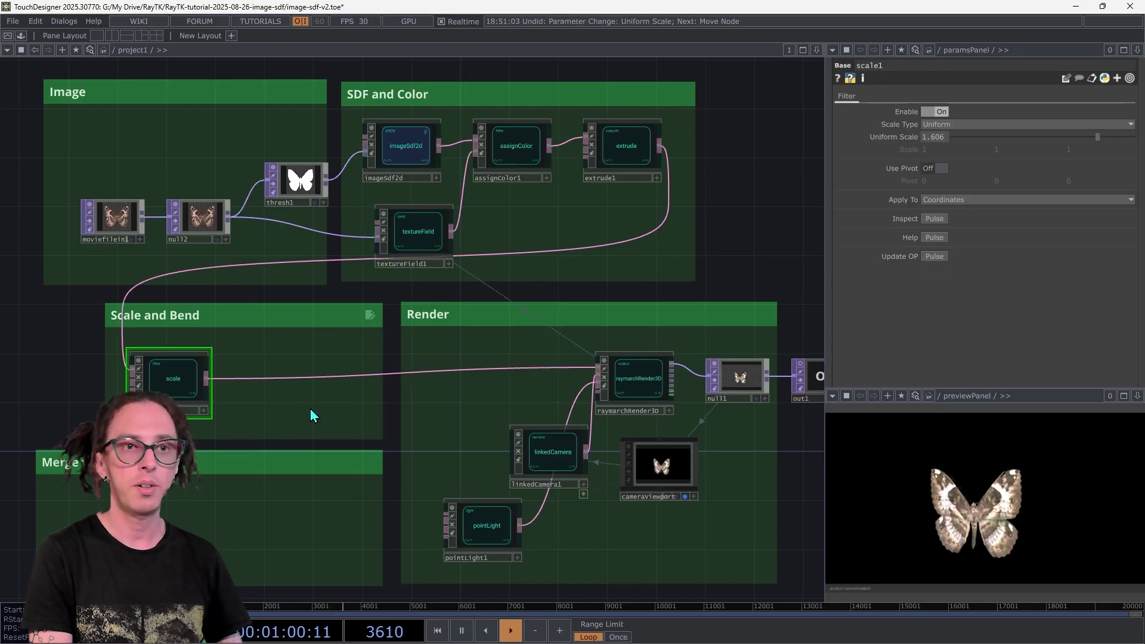
key("alt+r")
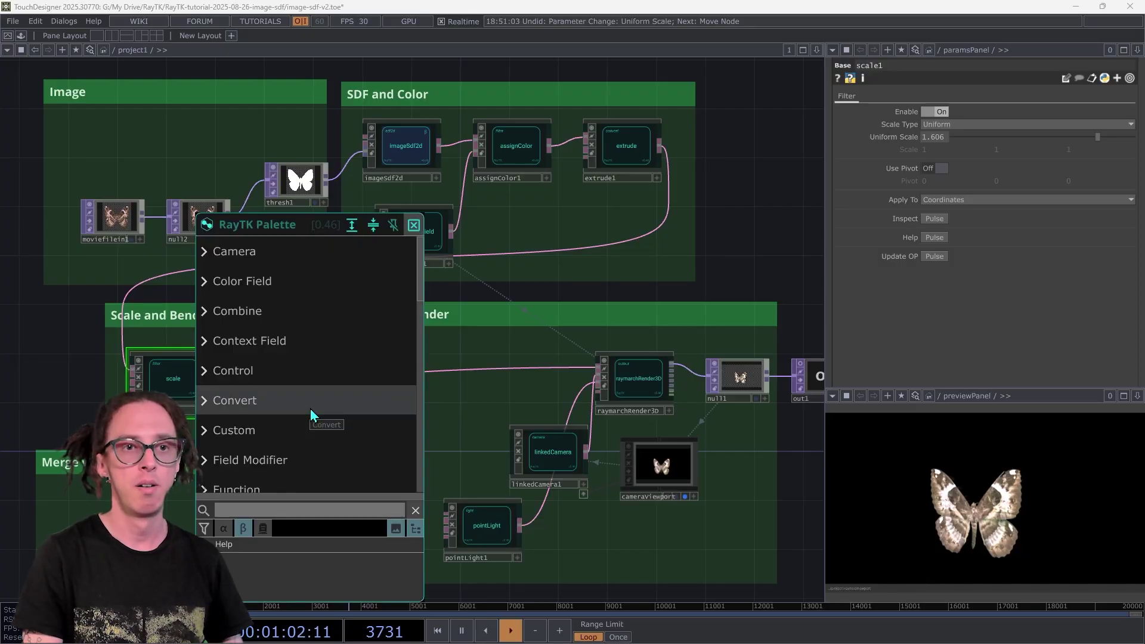
type("ben")
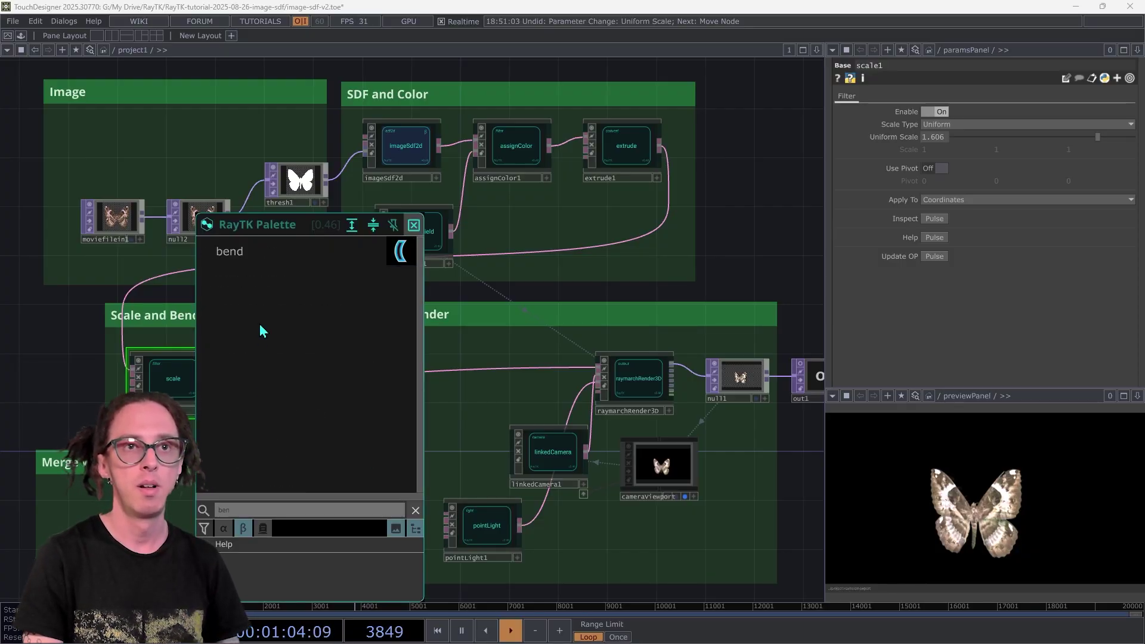
left_click(246, 255)
left_click(291, 392)
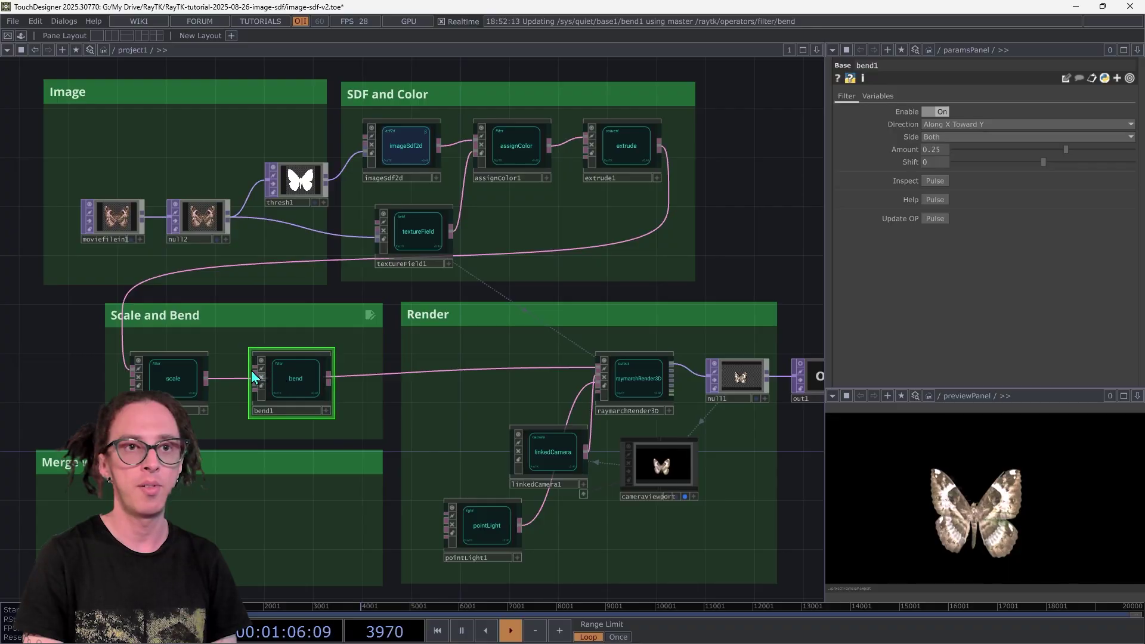
left_click(329, 378)
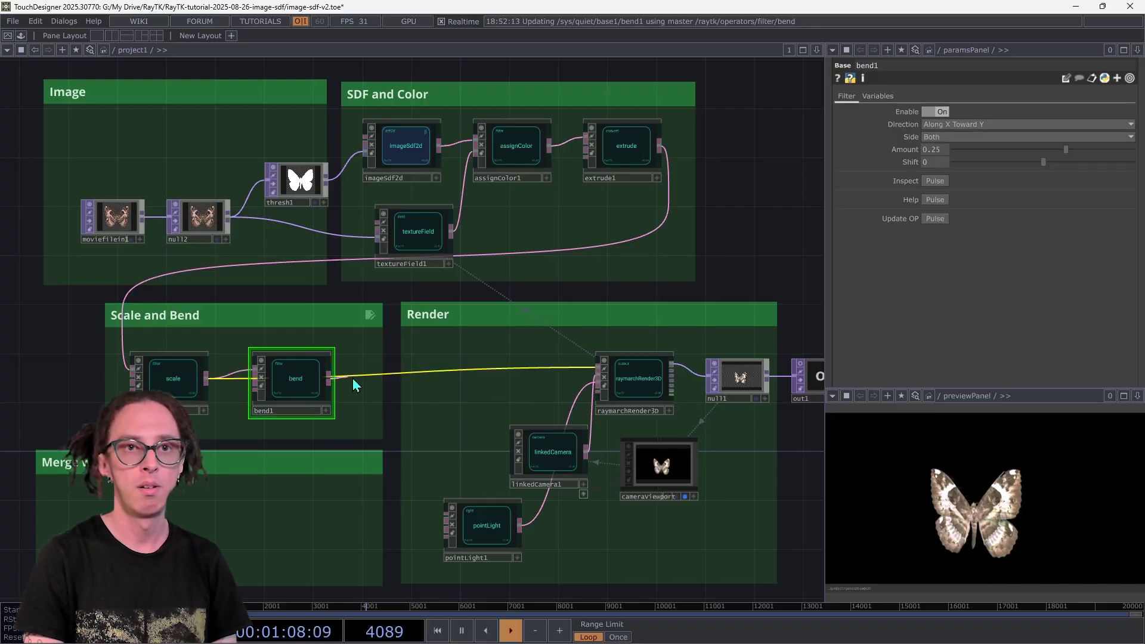
right_click(357, 374)
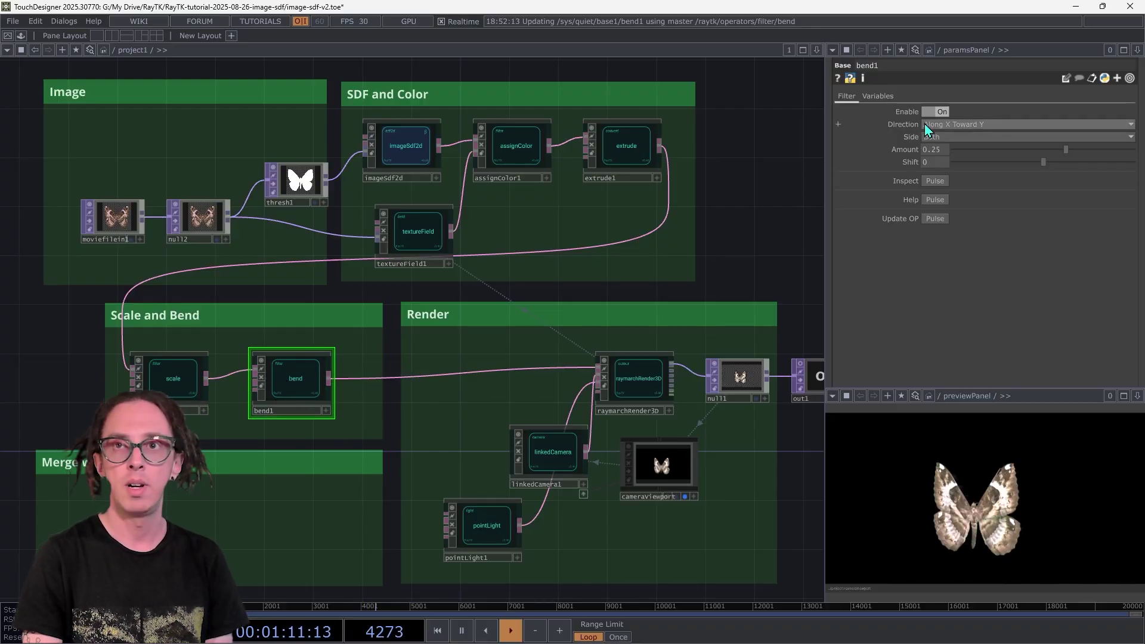
Set the bend operator's Direction to Along X Toward Z and adjust its Amount to about 0.299.
left_click(952, 126)
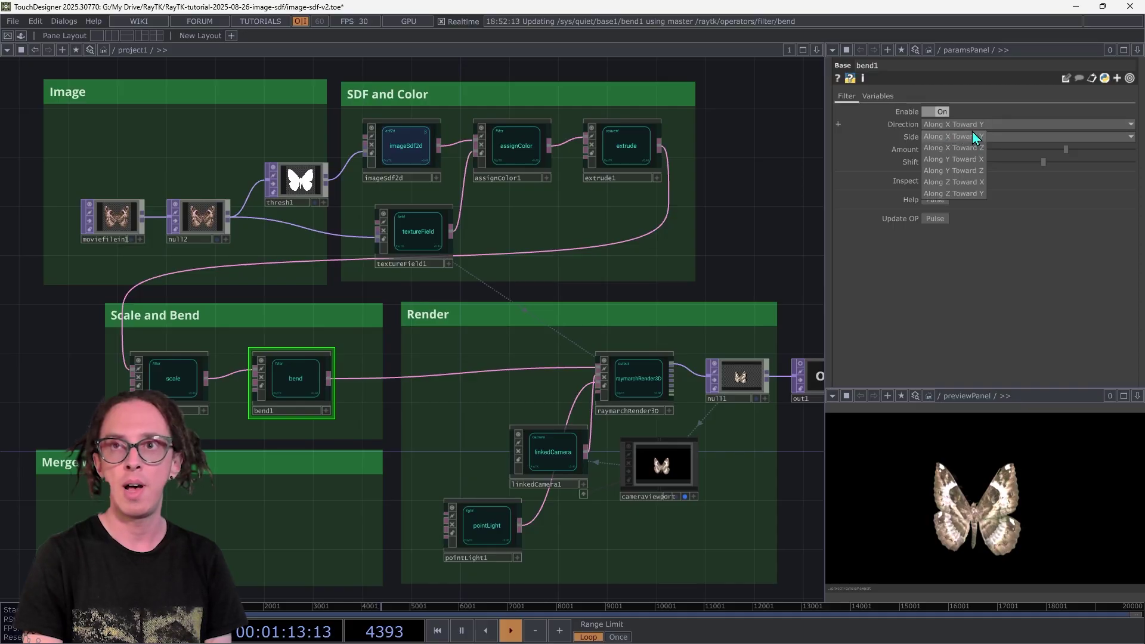
left_click(982, 149)
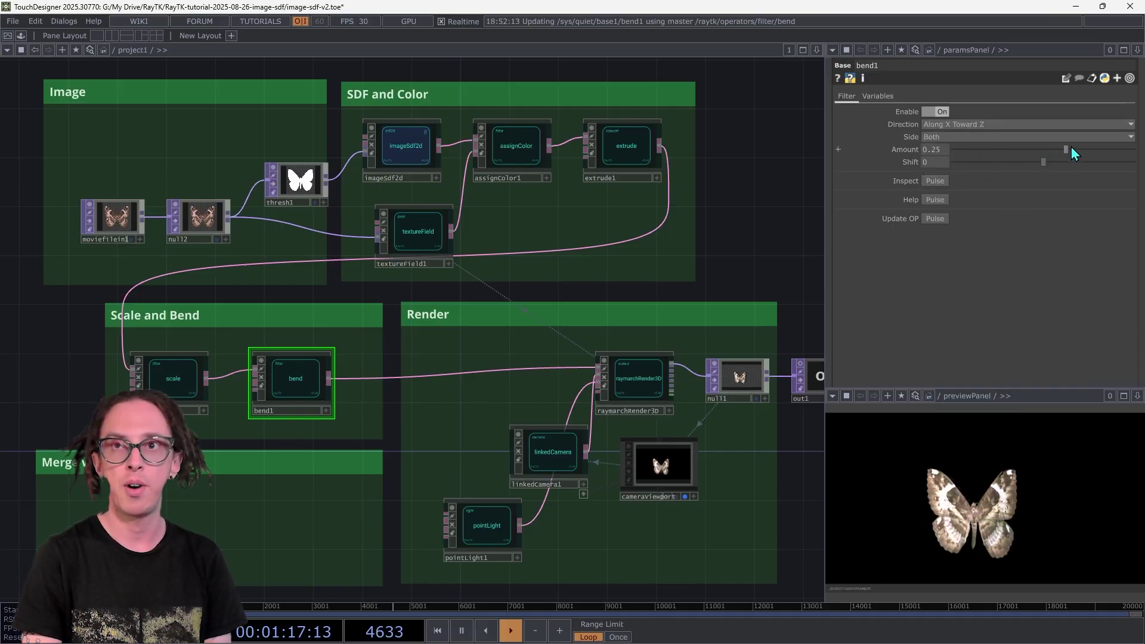
left_click_drag(1066, 151, 1133, 151)
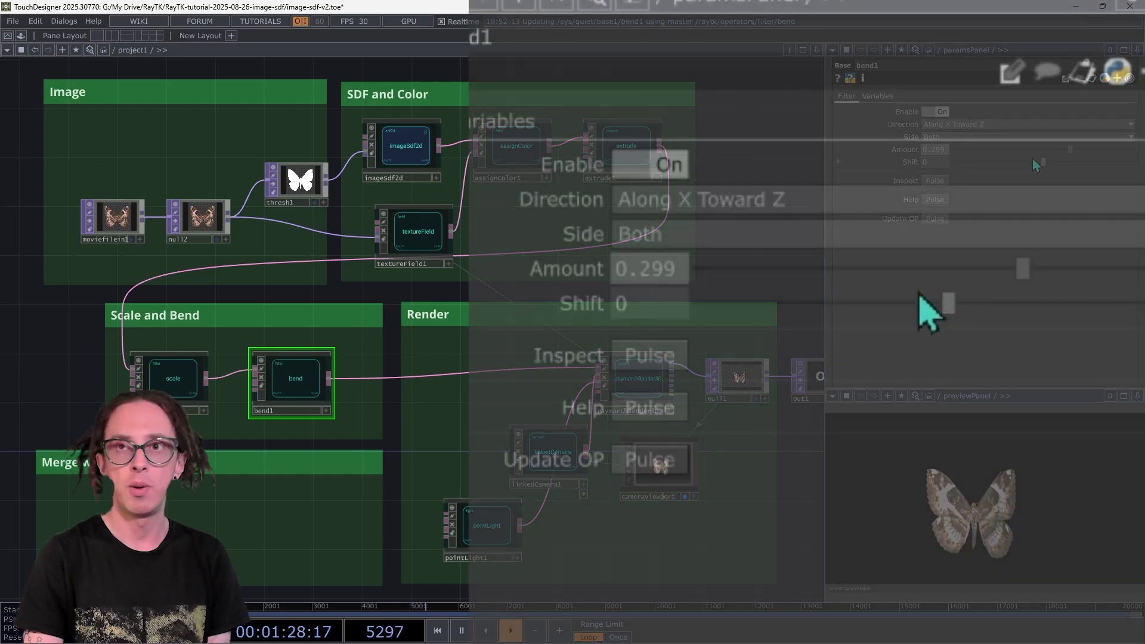
Animate the bend operator's Amount with the expression math.sin(absTime.seconds*0.5)*0.7.
left_click(538, 277)
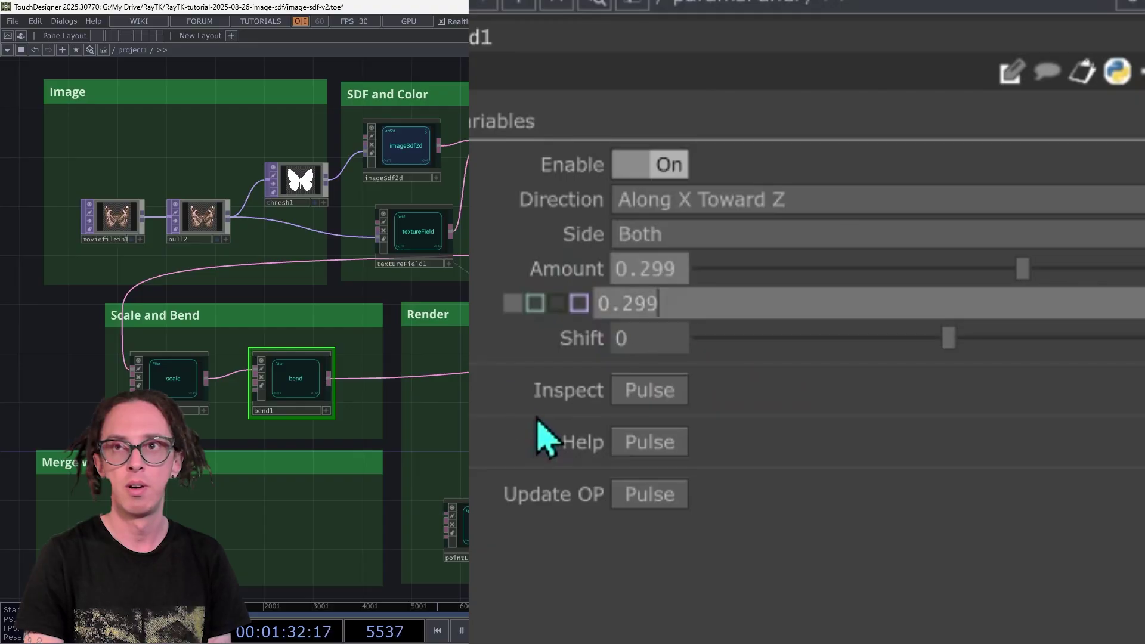
key("BackSpace")
key("BackSpace")
key("BackSpace")
key("BackSpace")
key("BackSpace")
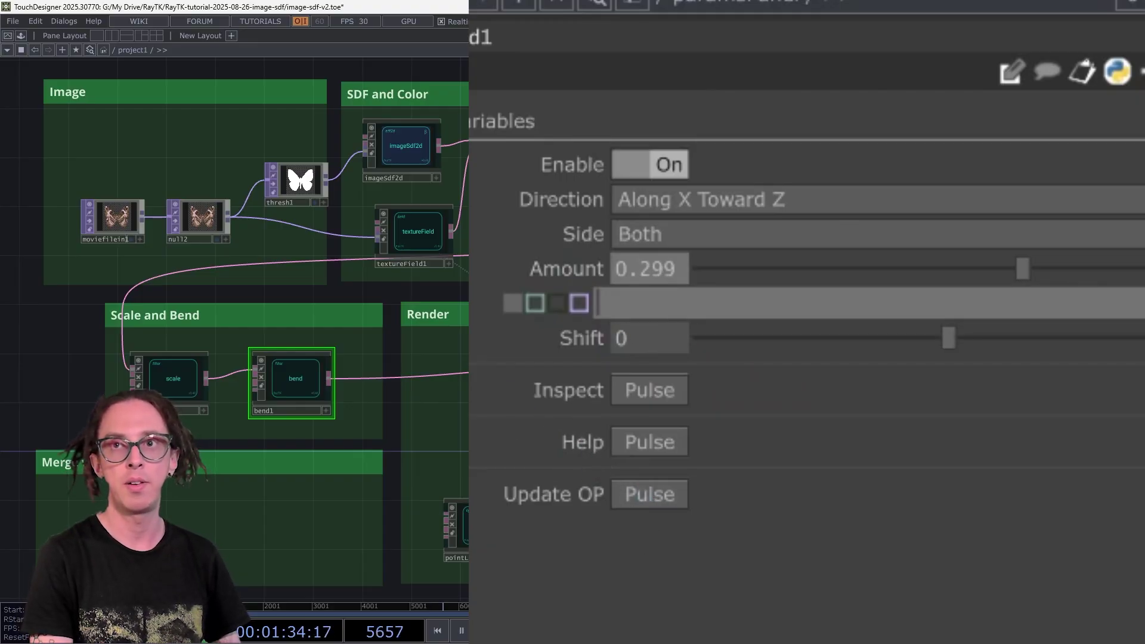
type("math.sin(absTime.seconds")
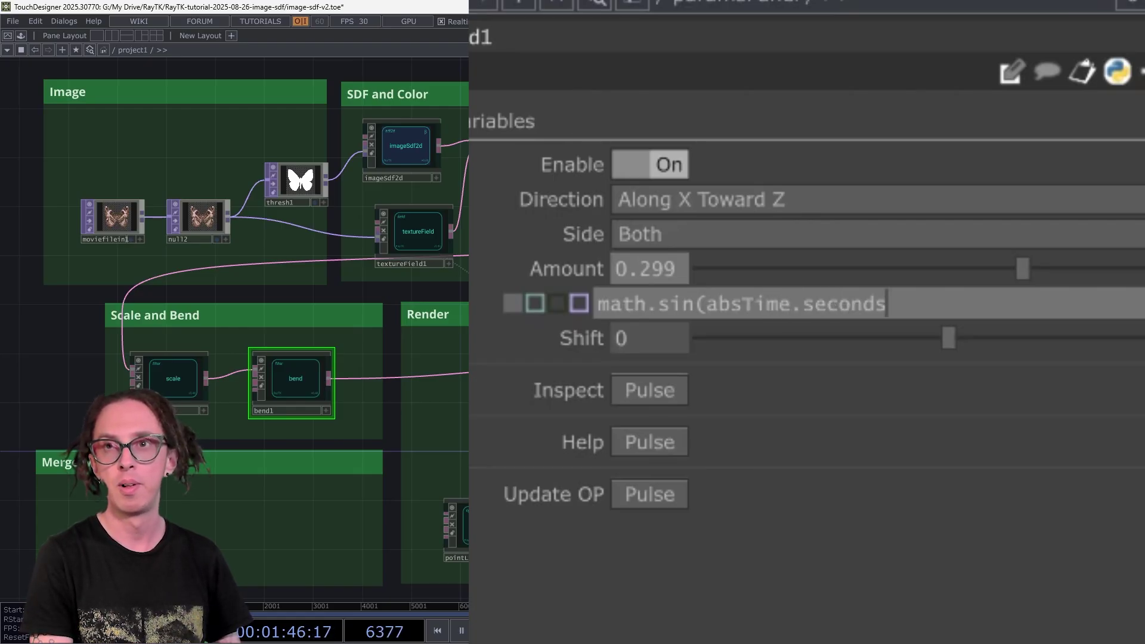
type("0.5)*0.7")
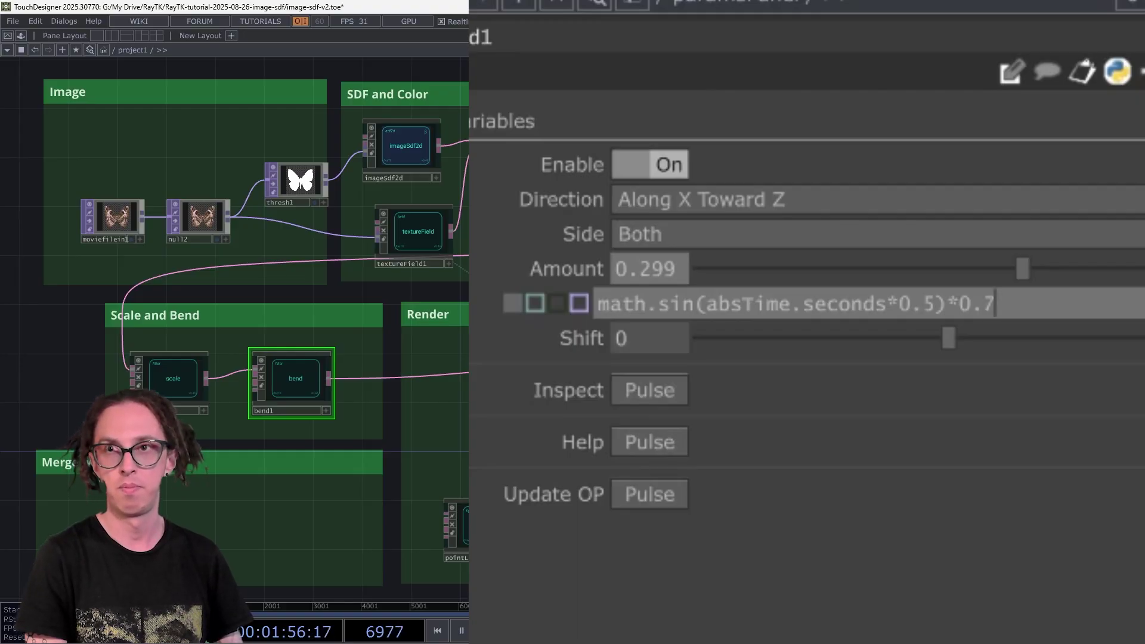
key("Return")
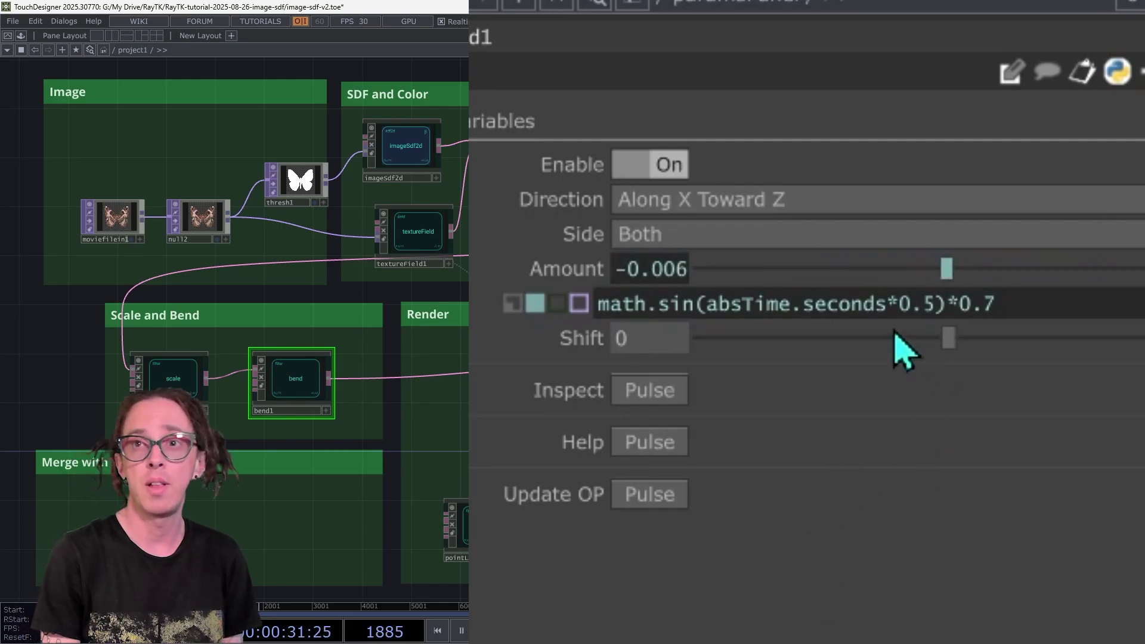
mouse_move(895, 308)
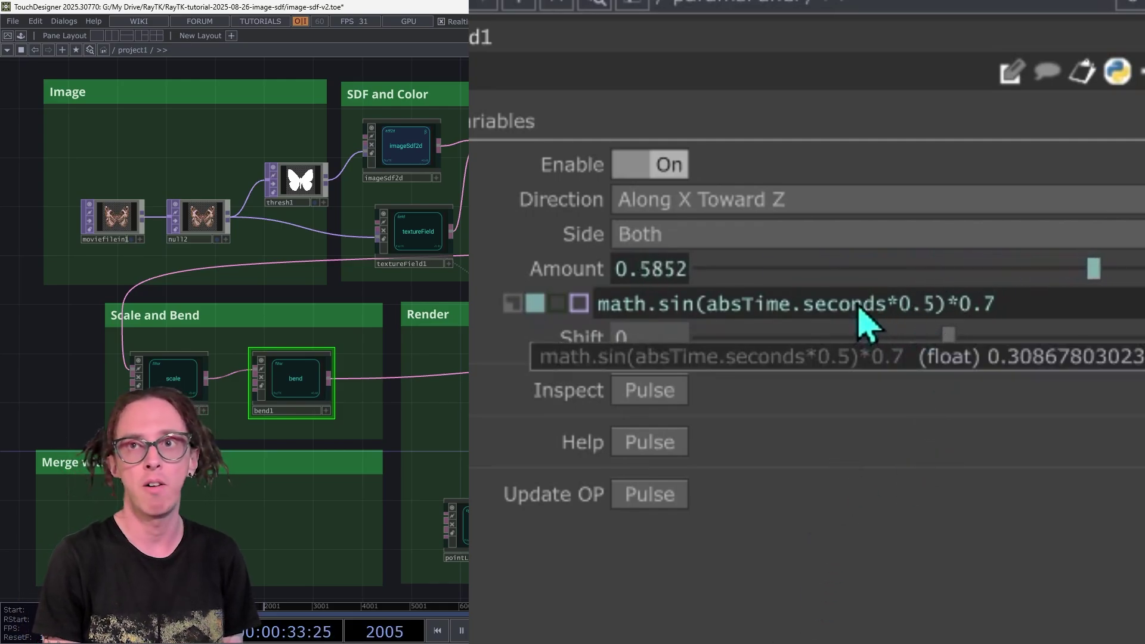
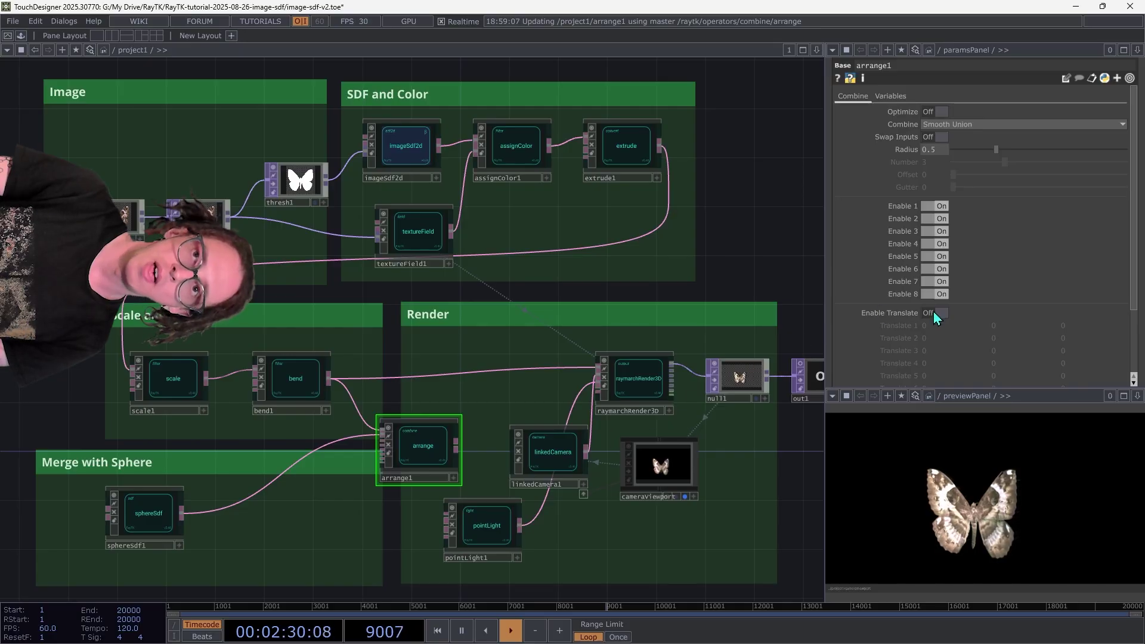
Turn on Enable Translate for the arrange operator and wire its output into raymarchRender3D in place of the bend.
left_click(931, 313)
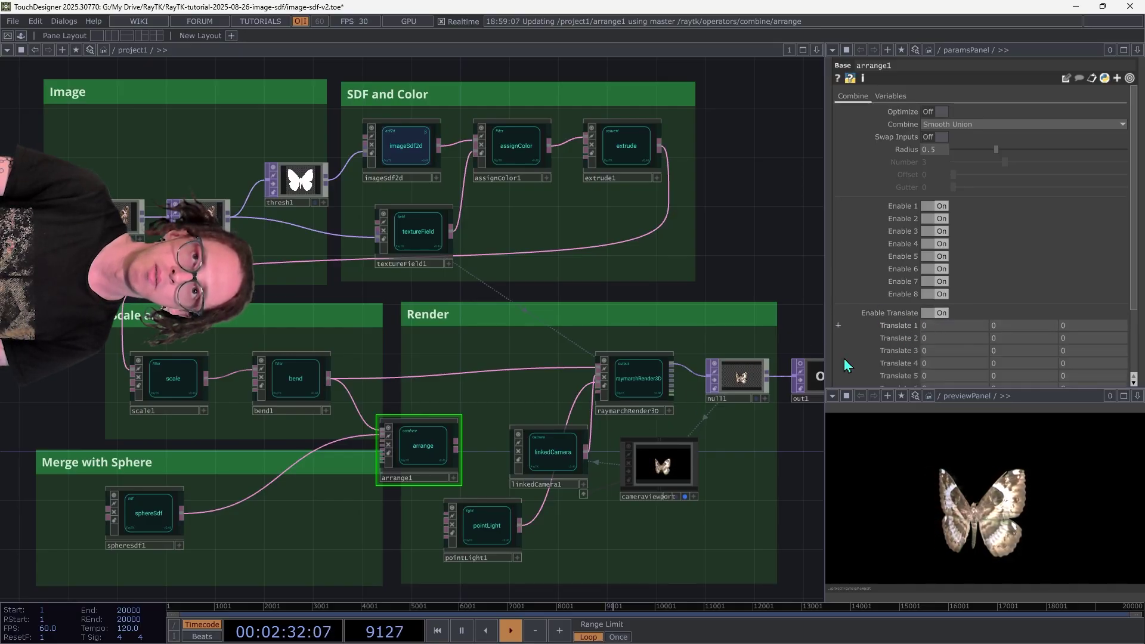
left_click(458, 447)
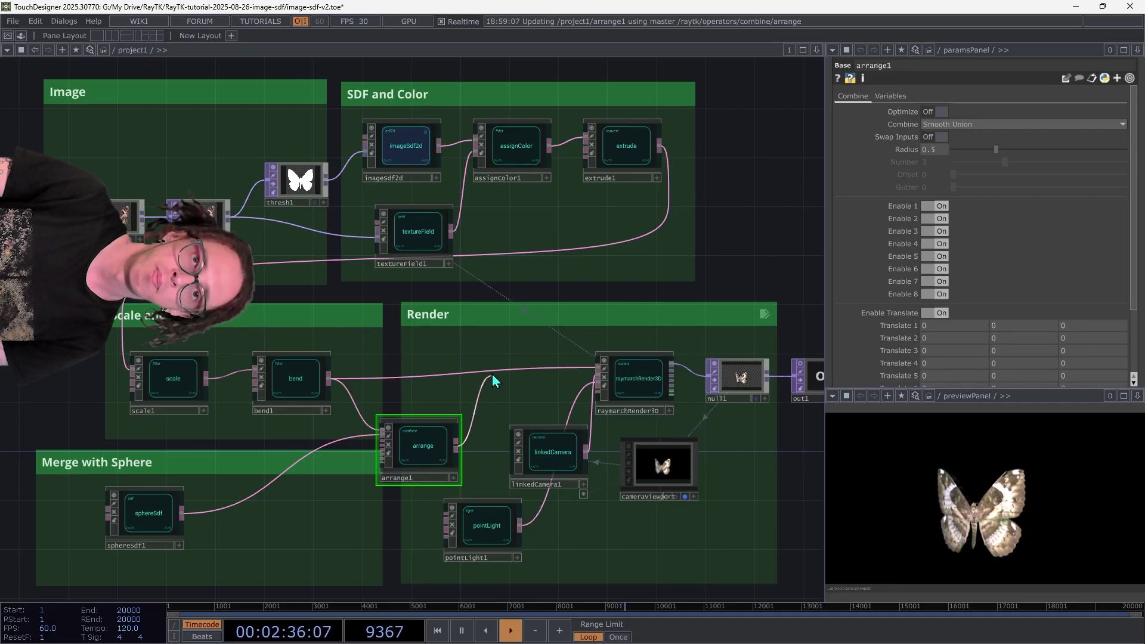
left_click(598, 368)
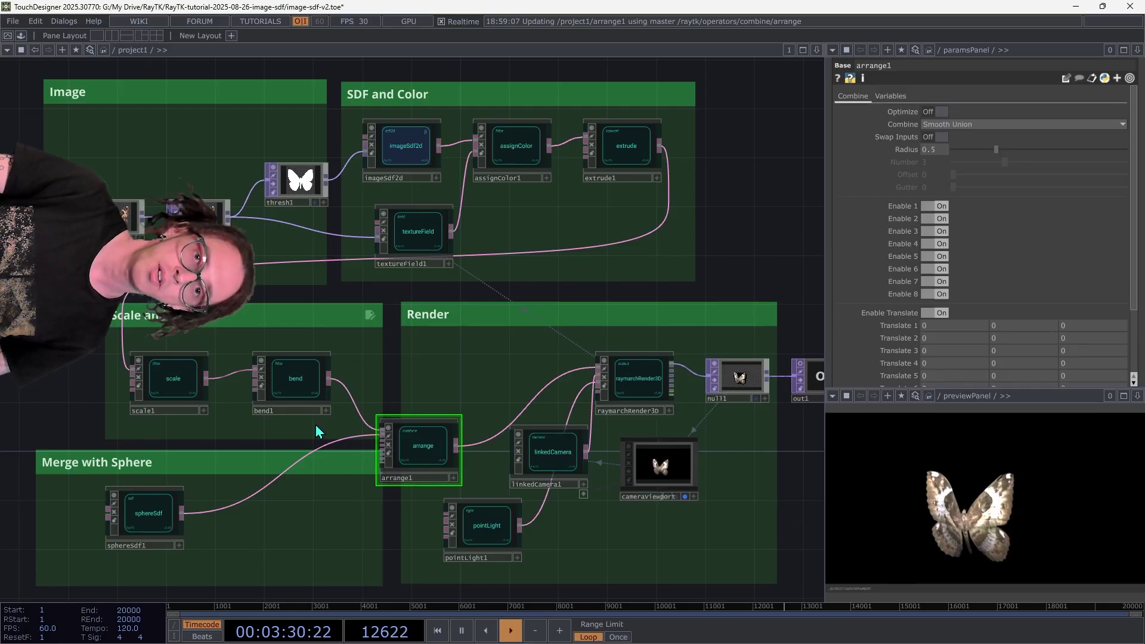
Insert a RayTK assignColor operator between sphereSdf and arrange in the Merge with Sphere section, removing the direct connection between them.
key("alt+r")
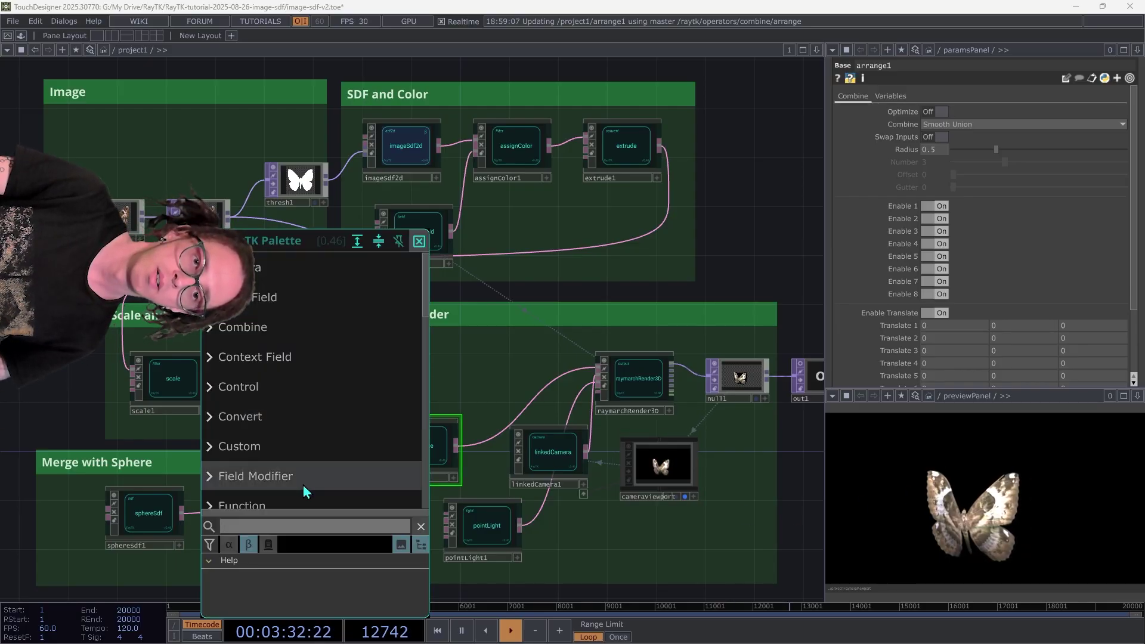
type("assi")
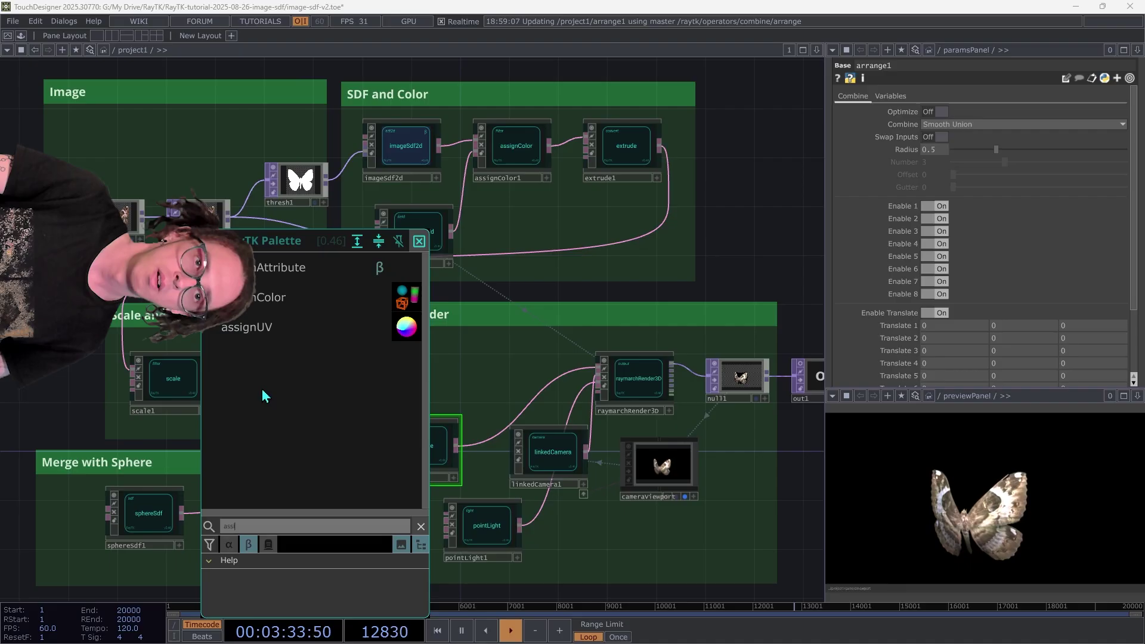
left_click(255, 297)
left_click(254, 516)
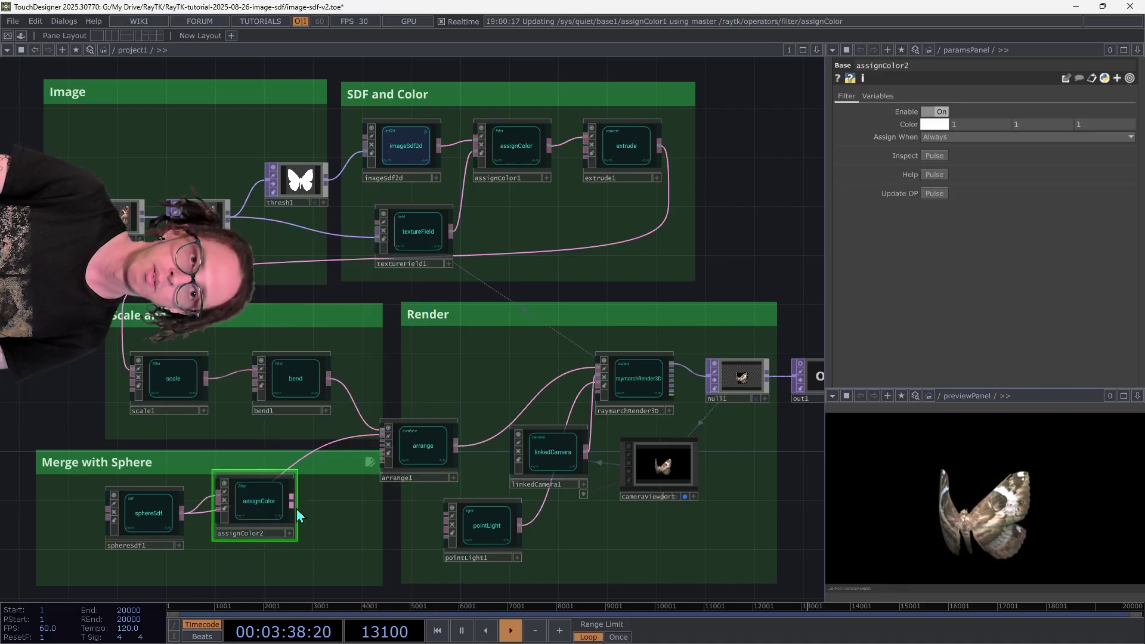
left_click(323, 448)
key("Delete")
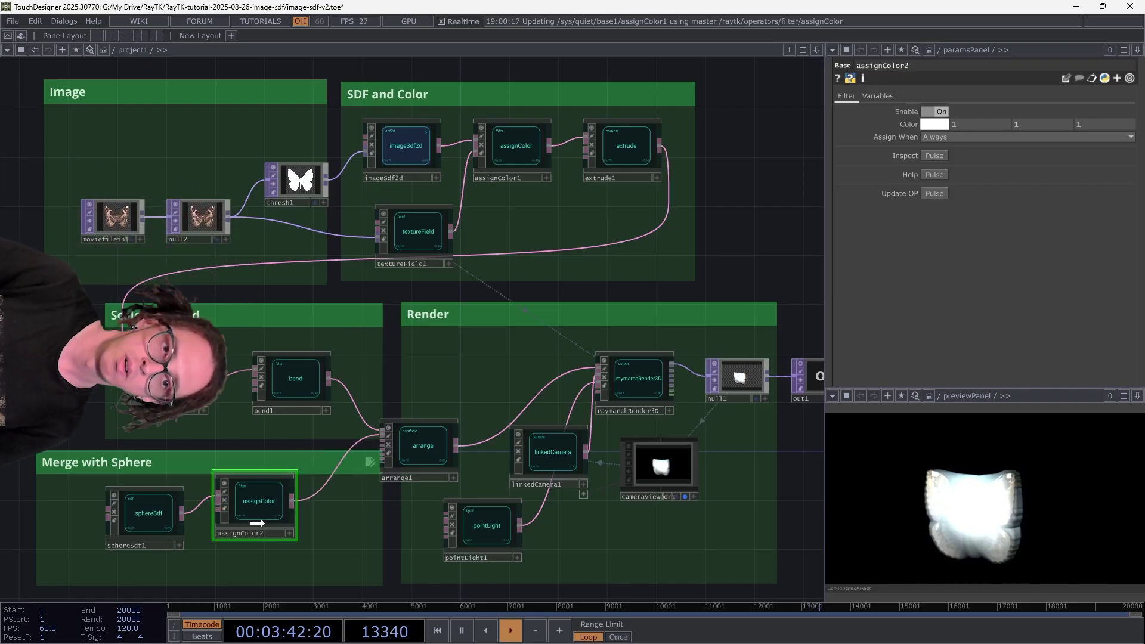
Line up the sphere's assignColor operator with sphereSdf in the Merge with Sphere section and set its Color to 0.4, 0.4, 0.4.
mouse_move(258, 500)
left_mouse_down()
mouse_move(258, 523)
mouse_move(263, 514)
left_mouse_up()
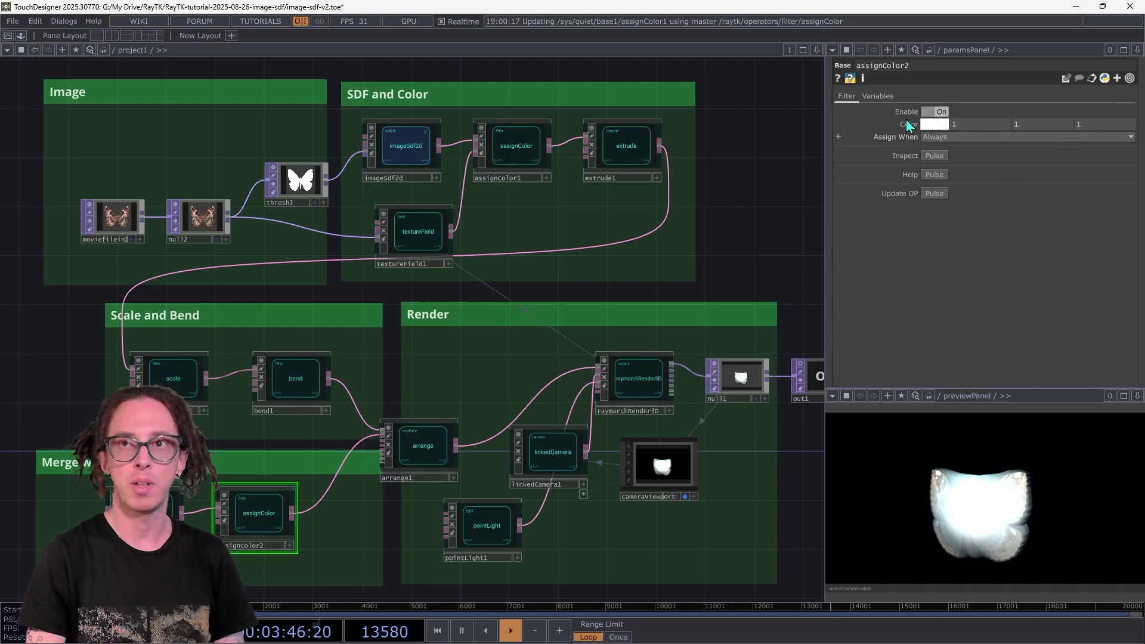
middle_click_drag(908, 124, 853, 124)
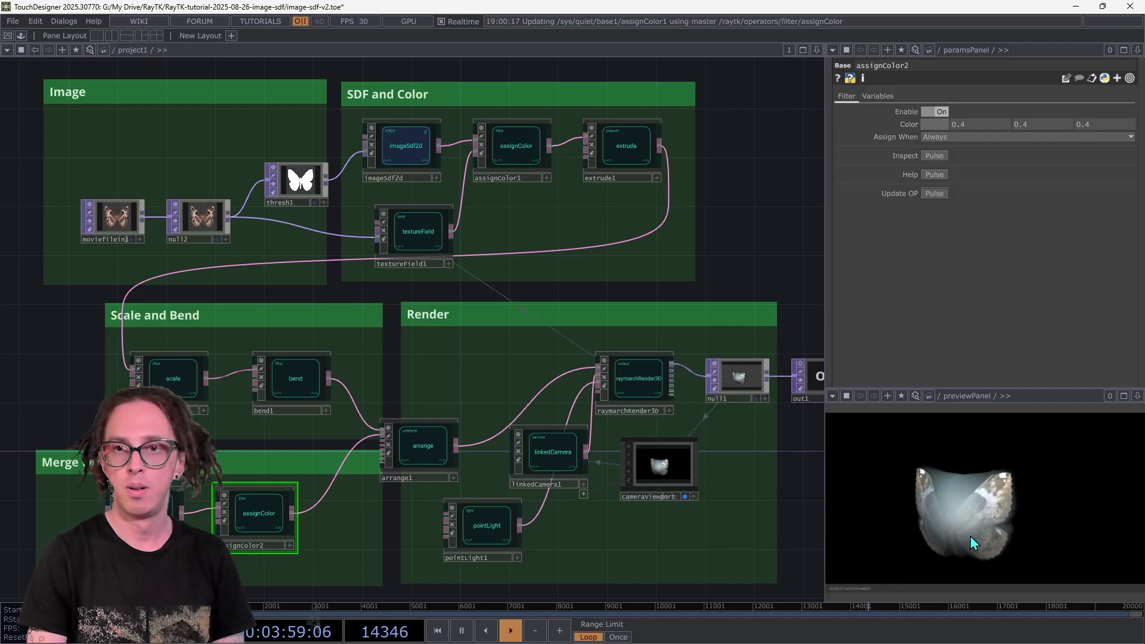
left_click_drag(971, 536, 992, 518)
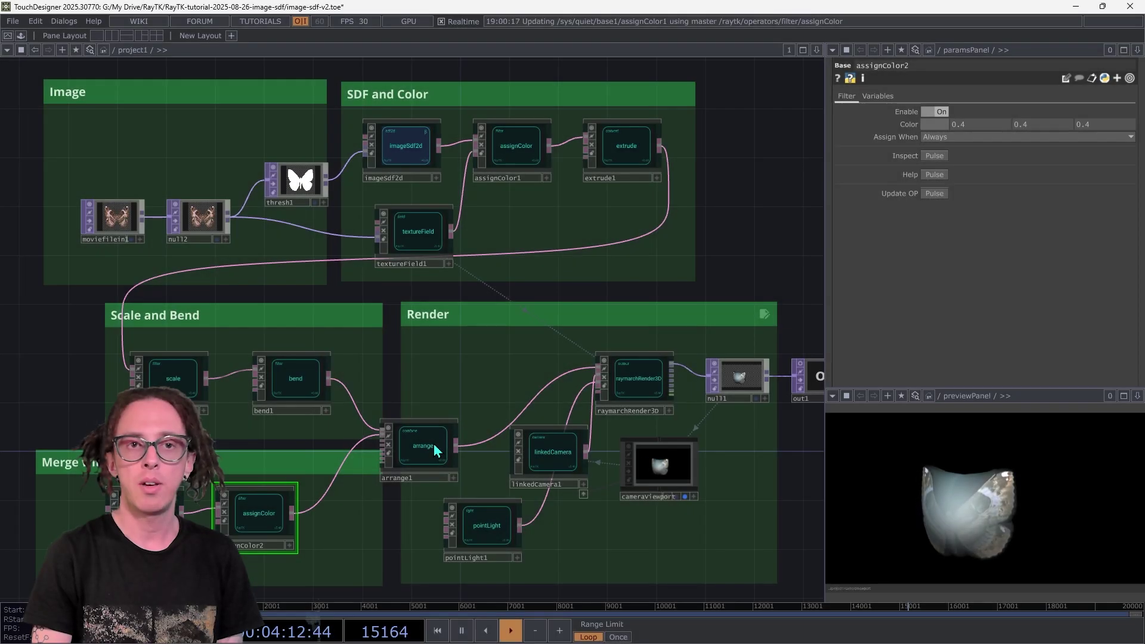
Offset the sphere in the arrange operator by setting Translate 2 to 0.8 in X and 0.2 in Y.
left_click(442, 449)
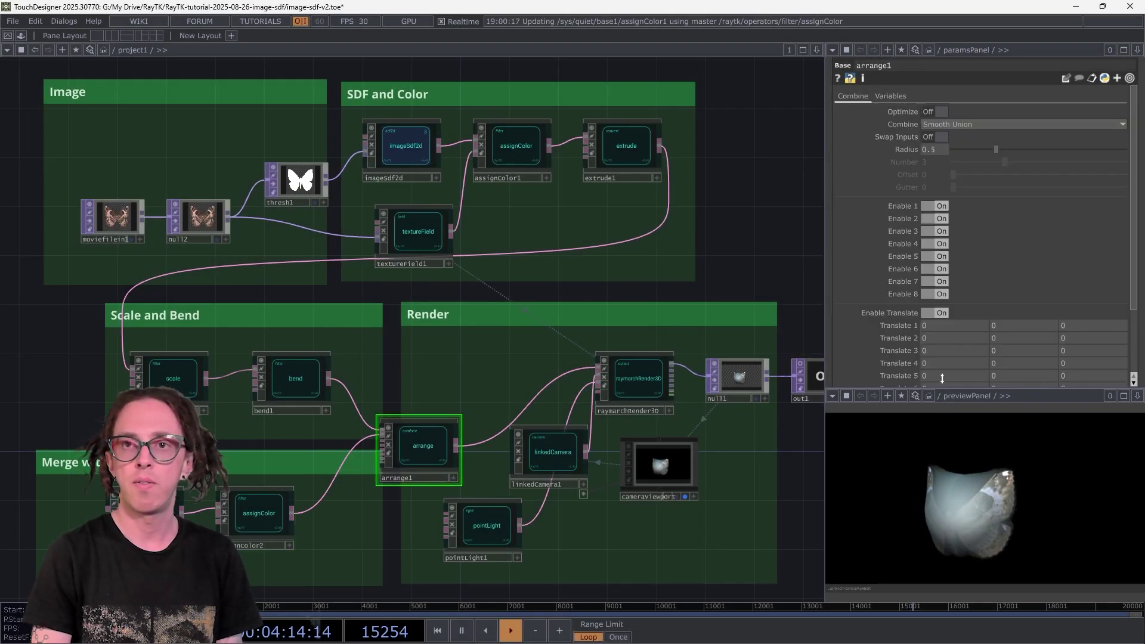
left_click_drag(929, 337, 933, 322)
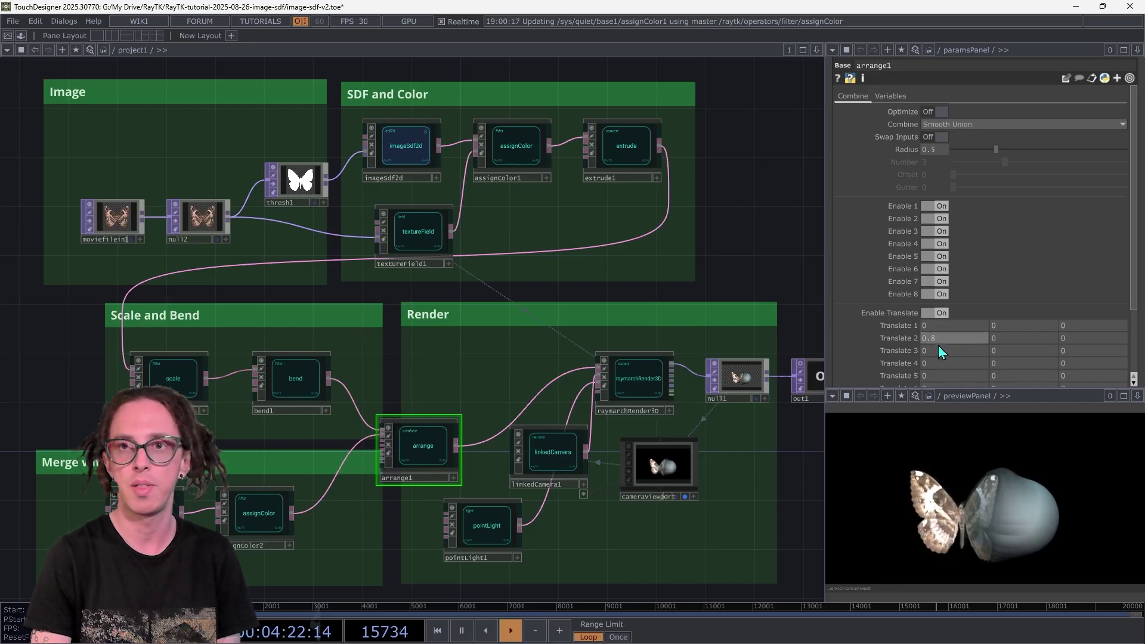
left_click_drag(1004, 343, 1007, 316)
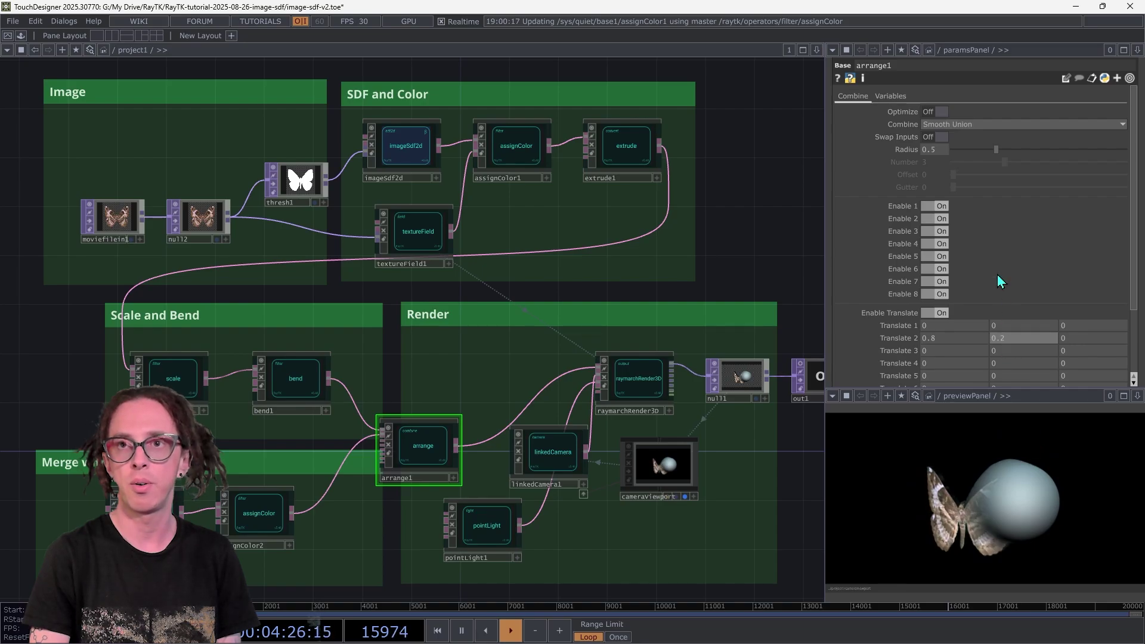
left_click_drag(1005, 156, 1021, 185)
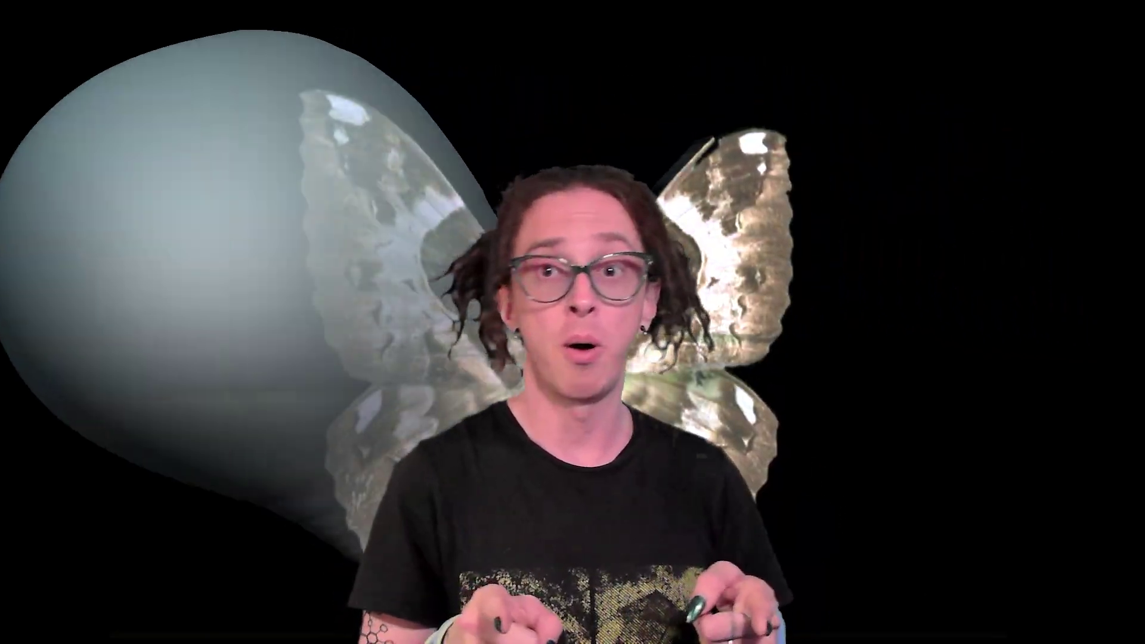